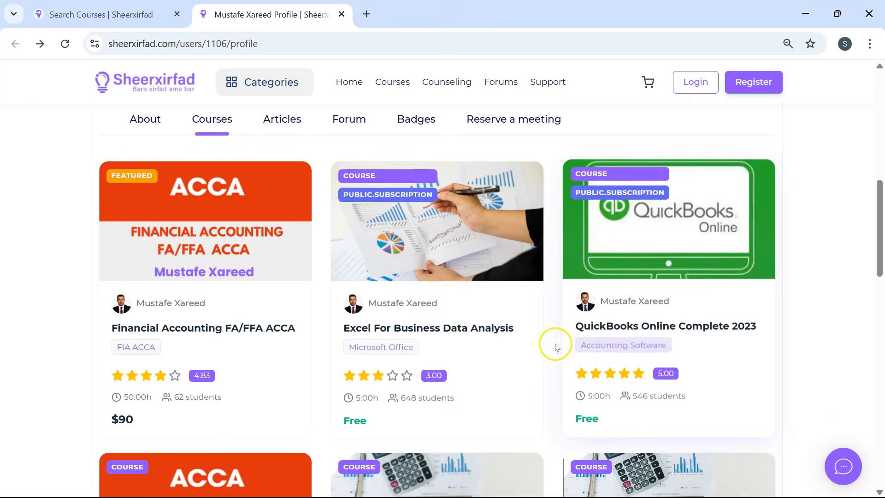
pyautogui.scroll(1, 542, 346)
pyautogui.scroll(-1, 553, 342)
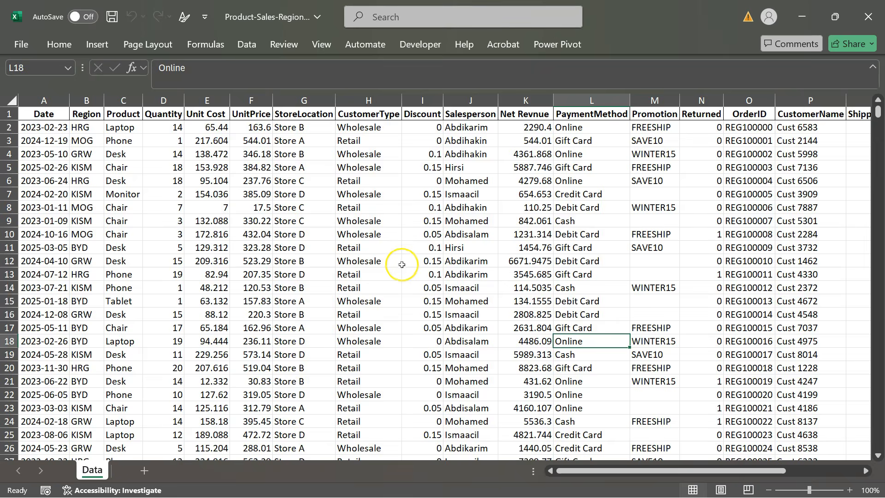
pyautogui.scroll(-2, 401, 266)
pyautogui.scroll(2, 401, 266)
pyautogui.hotkey('alt', 'Tab')
pyautogui.moveTo(79, 33); pyautogui.dragTo(116, 62)
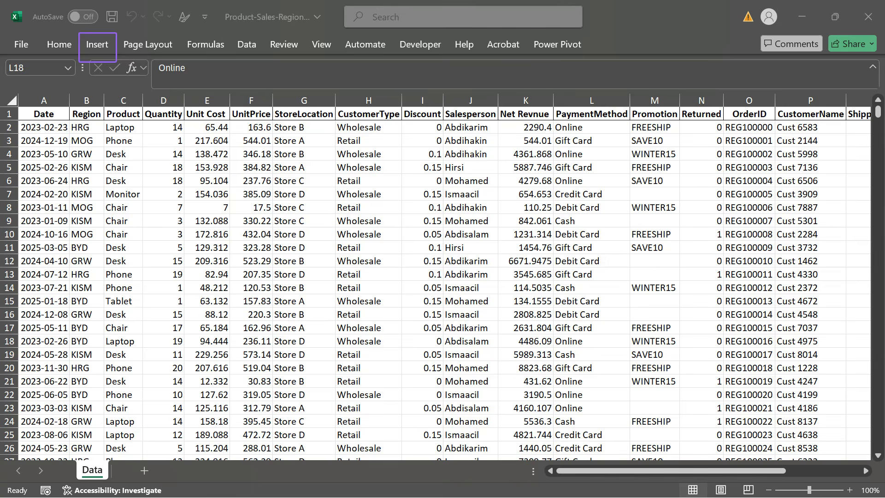
pyautogui.press('Escape')
# Step: Look at the PivotTable command among the insertion options and return to the sales data without creating anything
pyautogui.click(103, 46)
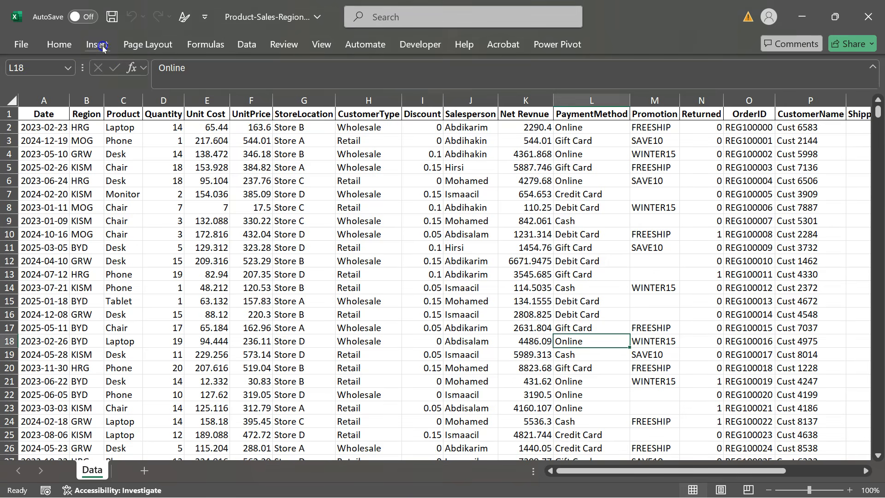
pyautogui.click(94, 45)
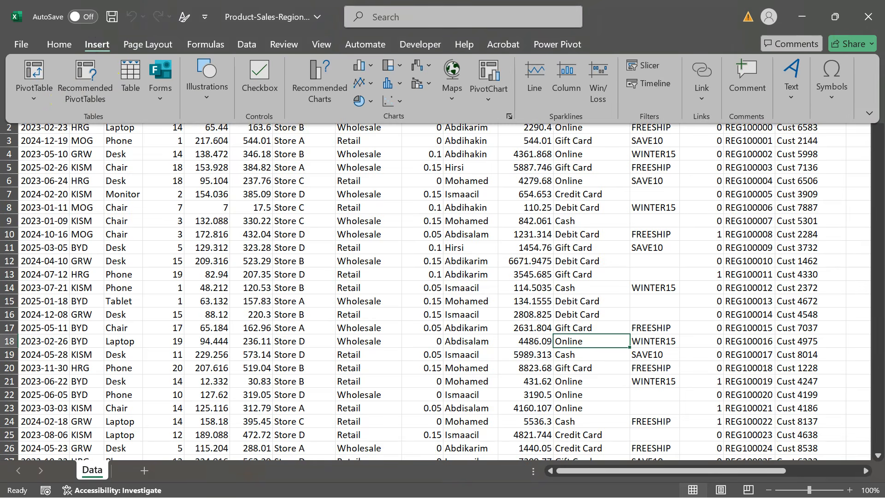
pyautogui.click(869, 115)
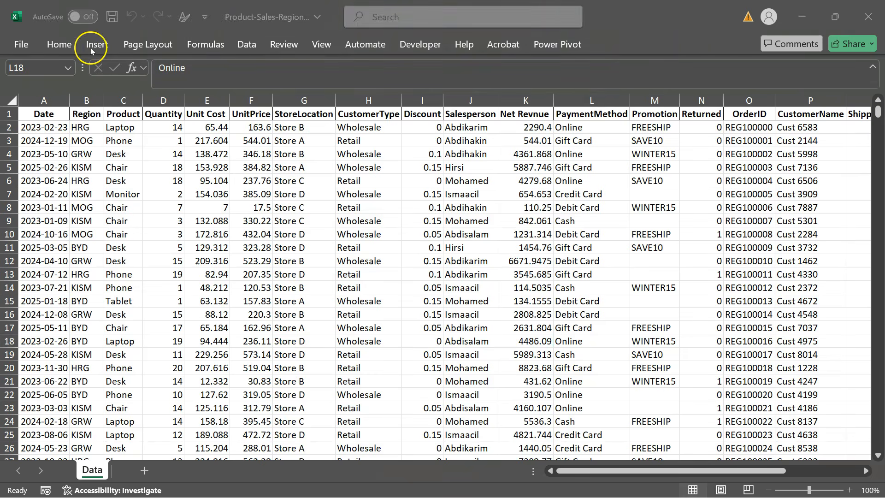
pyautogui.click(92, 49)
pyautogui.click(97, 45)
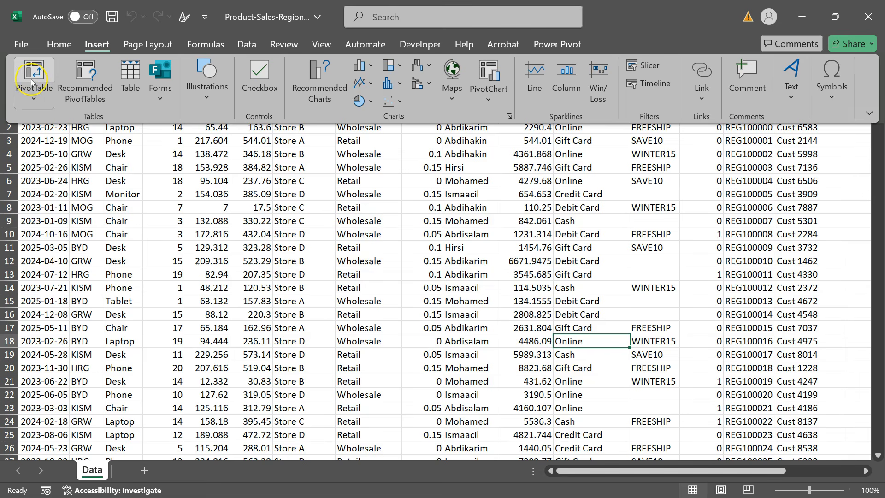
pyautogui.click(283, 222)
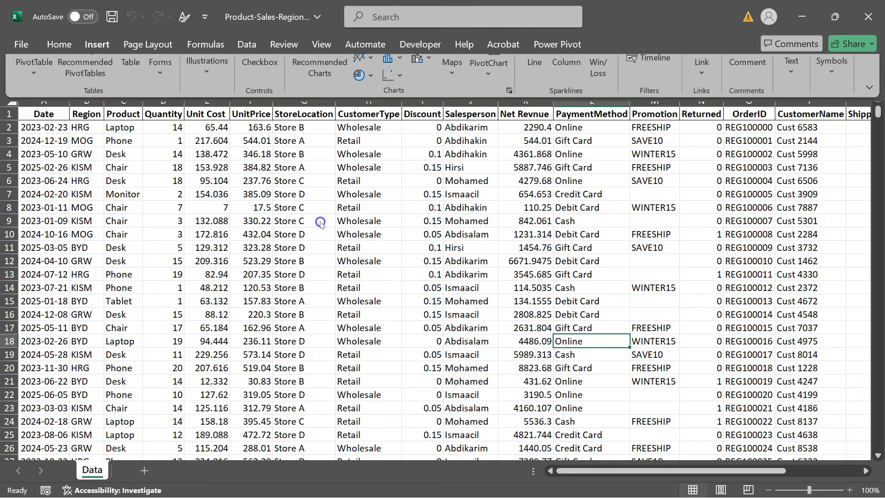
pyautogui.click(242, 222)
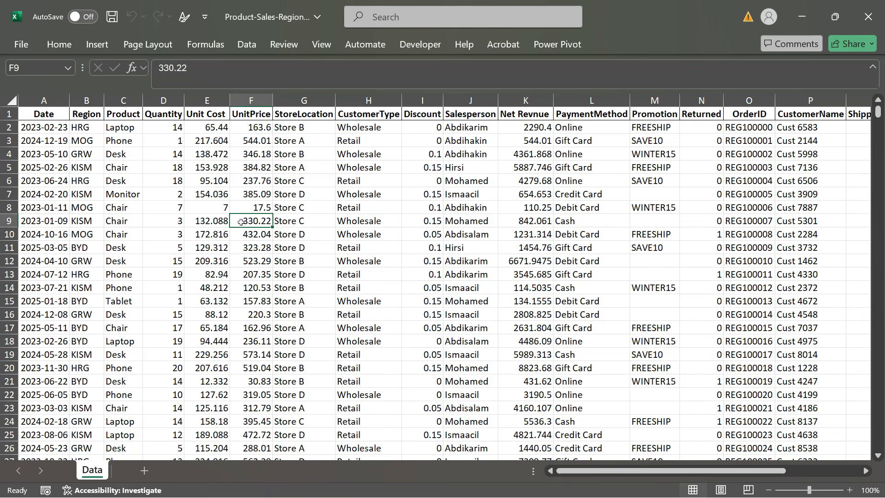
pyautogui.scroll(-1, 241, 222)
pyautogui.scroll(1, 241, 222)
# Step: Examine the Date column from its header and first records down to the very last row of the worksheet
pyautogui.click(38, 125)
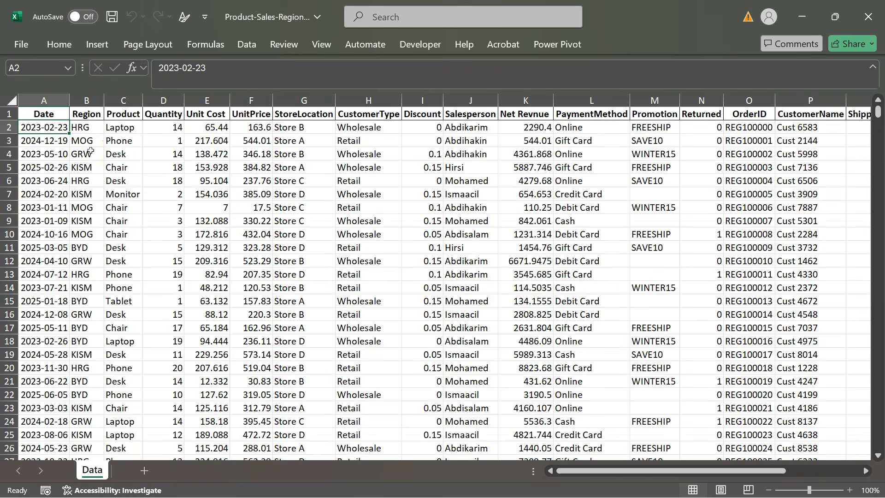
pyautogui.press('Down')
pyautogui.press('Down')
pyautogui.press('Up')
pyautogui.press('Up')
pyautogui.press('Up')
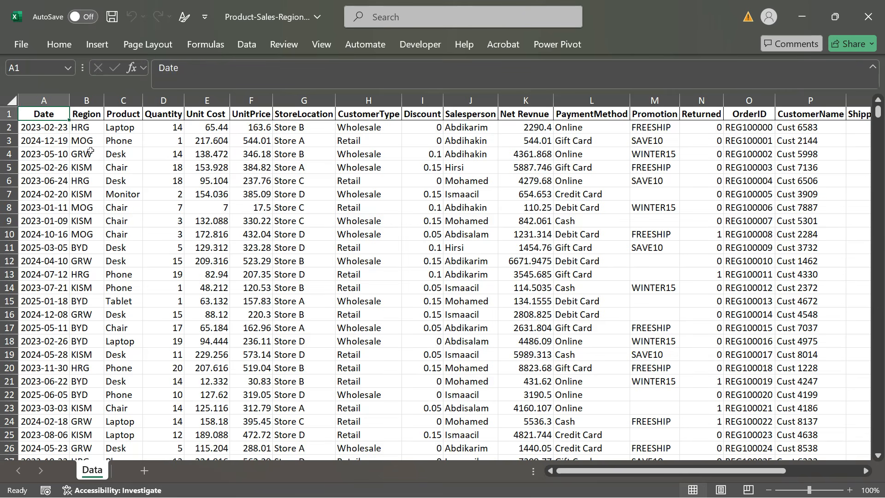
pyautogui.press('Down')
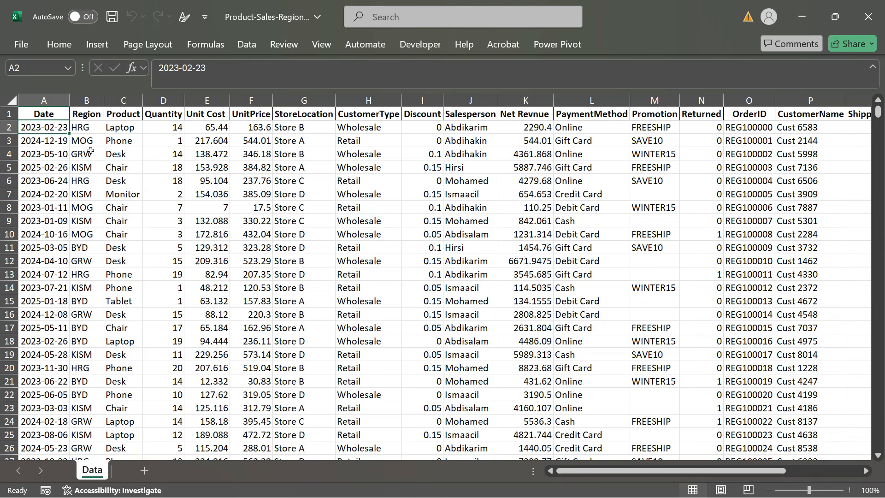
pyautogui.hotkey('ctrl', 'Down')
pyautogui.press('Down')
pyautogui.hotkey('ctrl', 'Down')
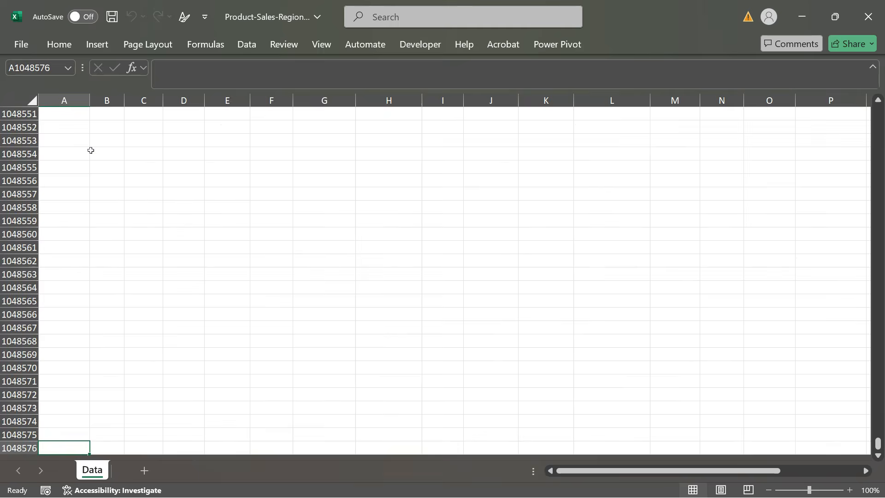
pyautogui.scroll(-1, 91, 407)
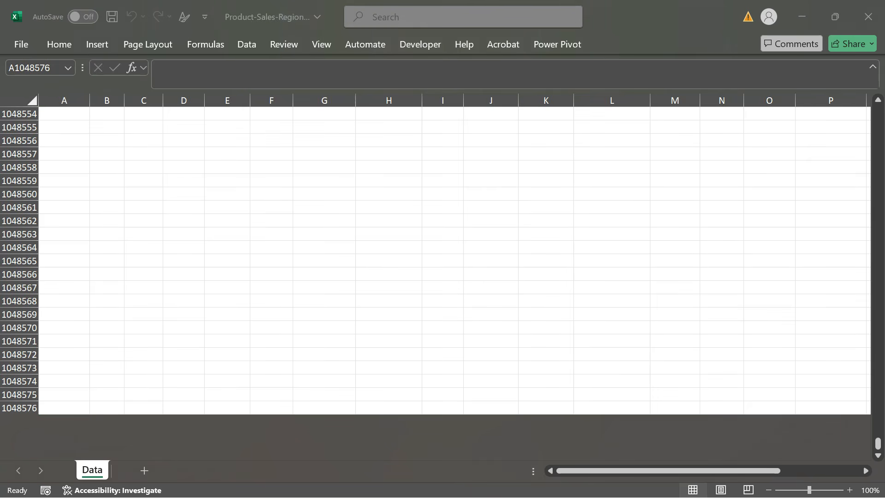
pyautogui.moveTo(2, 400); pyautogui.dragTo(48, 418)
pyautogui.scroll(2, 87, 354)
pyautogui.scroll(-2, 62, 374)
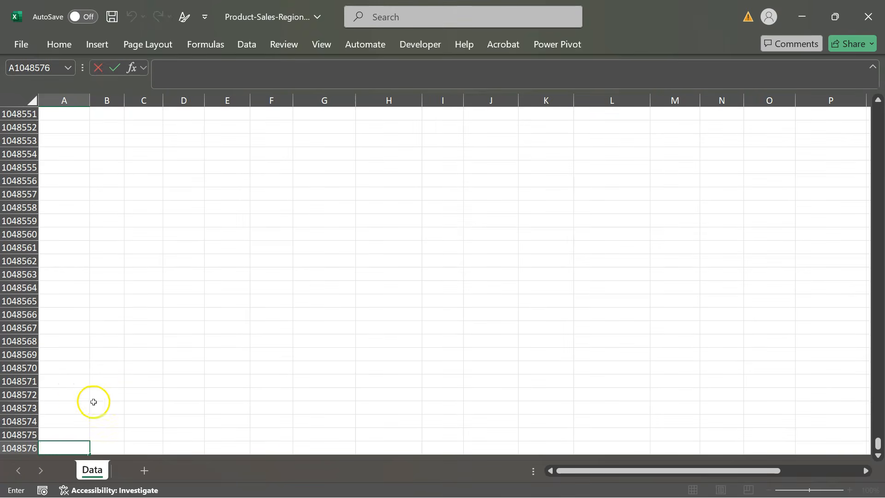
# Step: Go back up from the worksheet's last row via the end of the data to the first record in A2
pyautogui.hotkey('ctrl', 'Up')
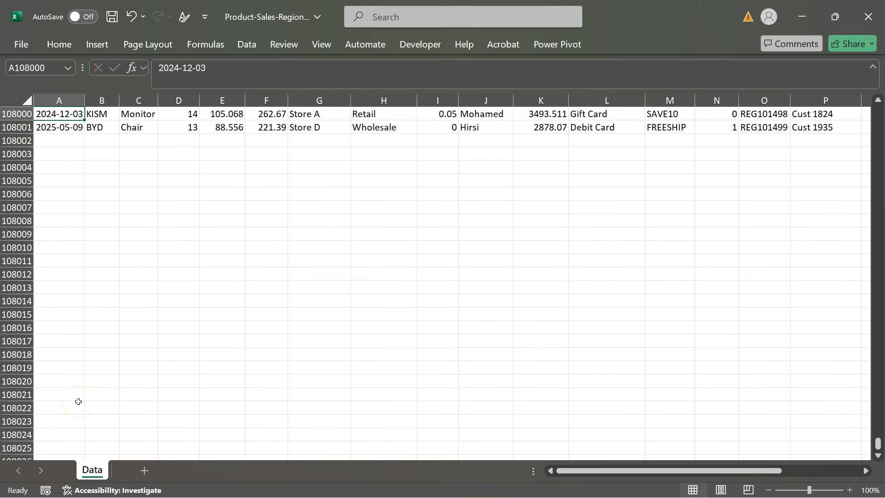
pyautogui.hotkey('ctrl', 'Up')
pyautogui.press('Down')
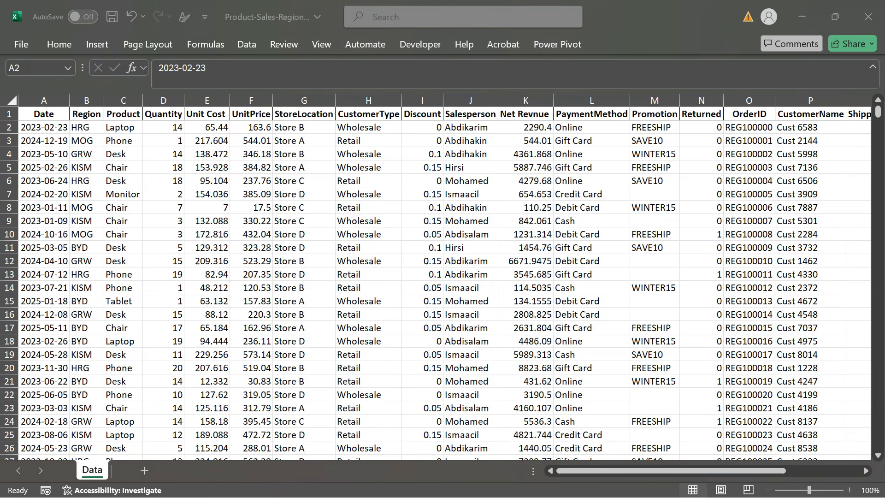
pyautogui.moveTo(527, 33); pyautogui.dragTo(585, 52)
pyautogui.click(96, 44)
pyautogui.click(102, 46)
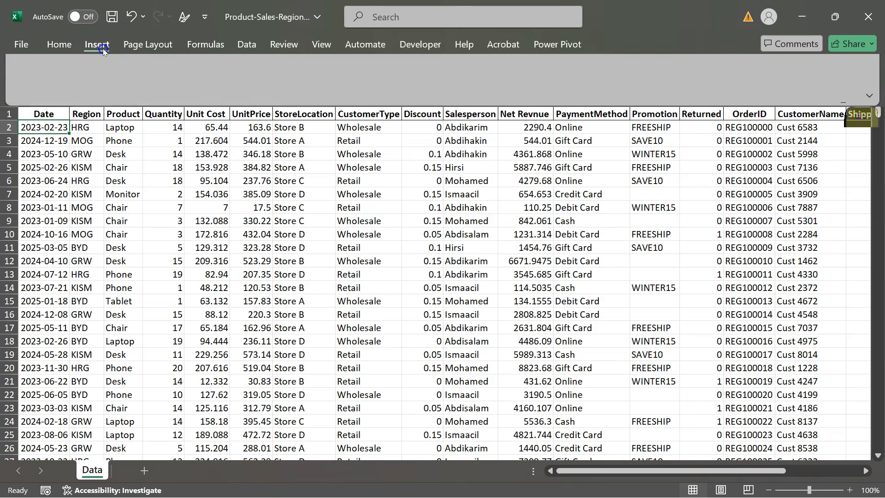
pyautogui.click(820, 244)
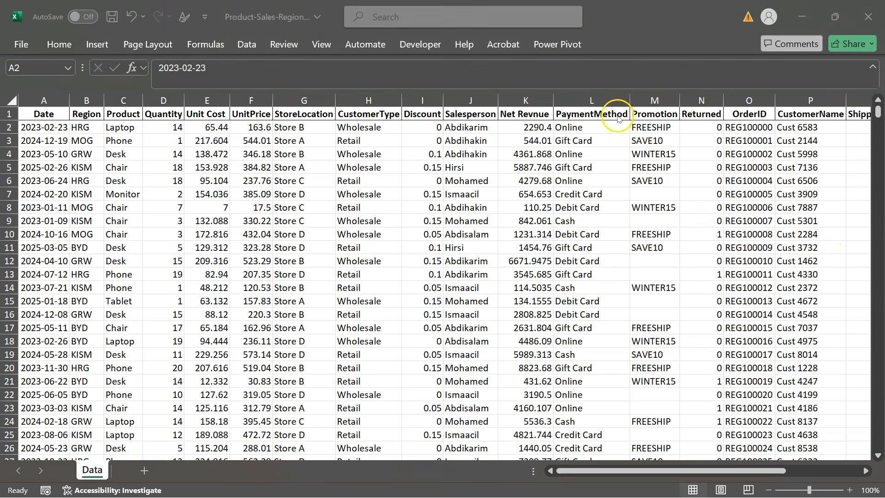
# Step: Examine the header row and the sales records beneath it on the Data sheet
pyautogui.scroll(-4, 142, 217)
pyautogui.scroll(4, 140, 226)
pyautogui.scroll(-5, 140, 226)
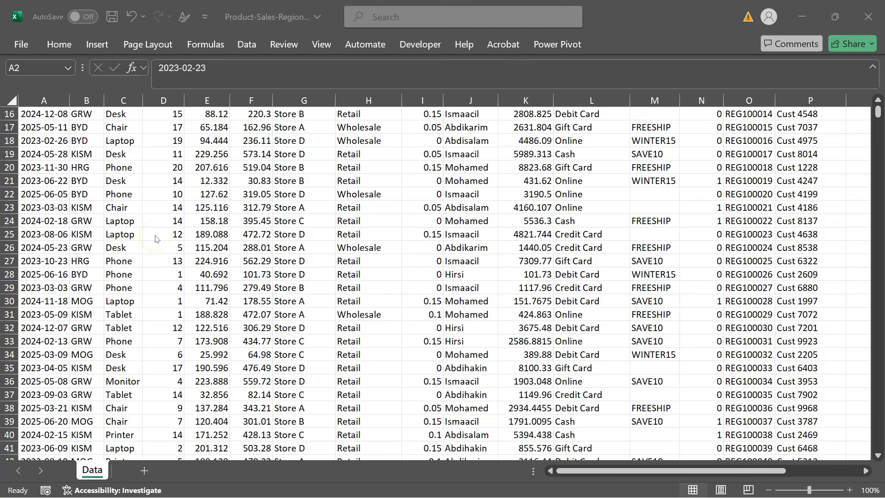
pyautogui.scroll(5, 157, 239)
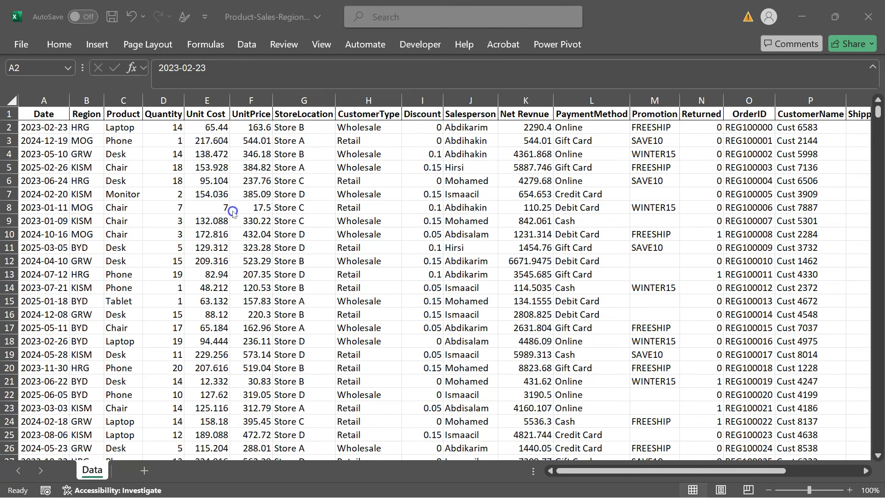
pyautogui.click(159, 208)
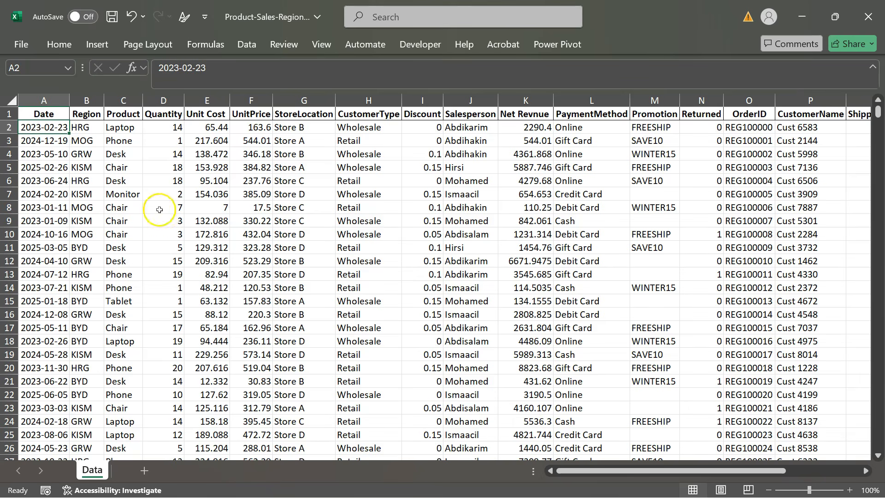
pyautogui.click(42, 113)
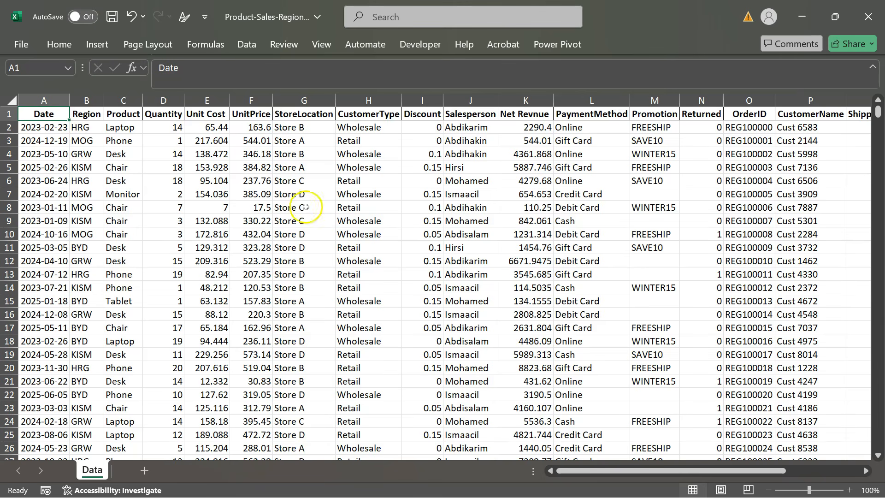
pyautogui.click(261, 198)
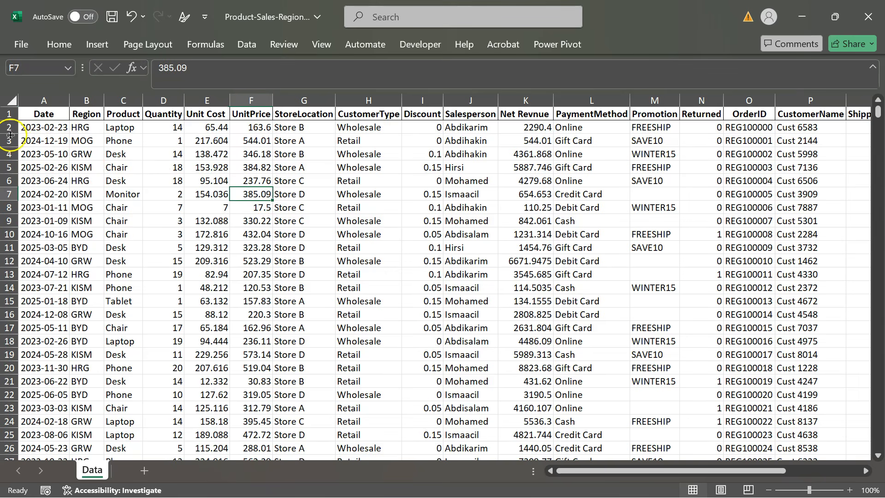
pyautogui.click(85, 140)
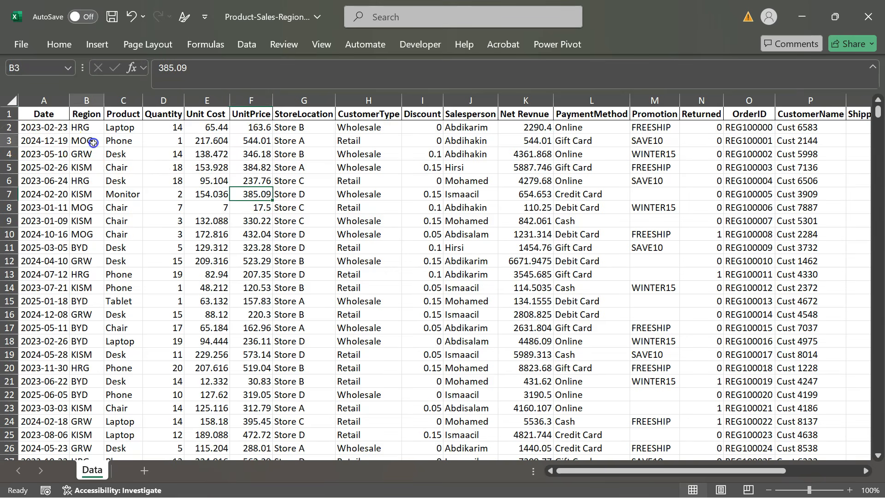
# Step: Merge and center the Date and Region header cells A1:B1, accepting the loss of the second value, and undo the merge
pyautogui.moveTo(60, 115); pyautogui.dragTo(80, 116)
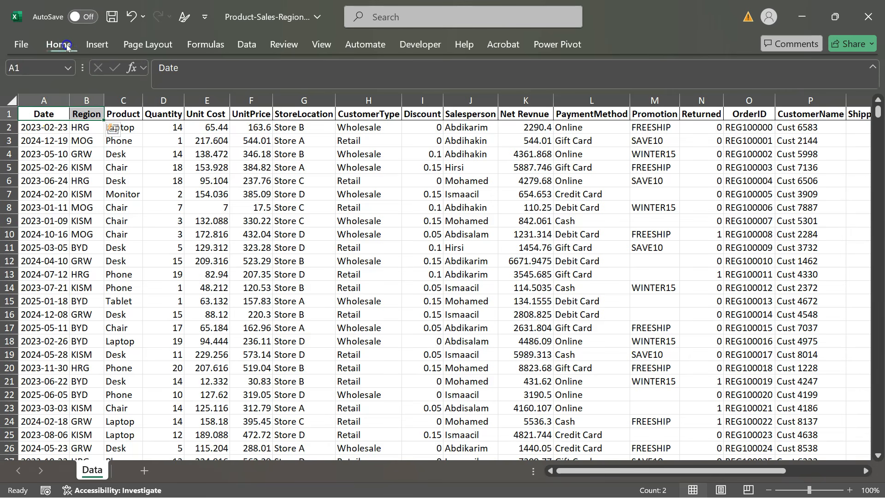
pyautogui.click(63, 44)
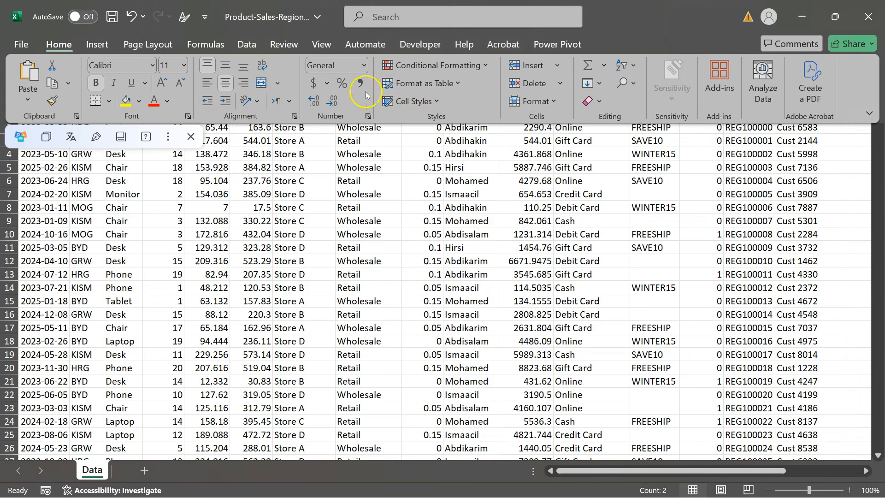
pyautogui.click(271, 87)
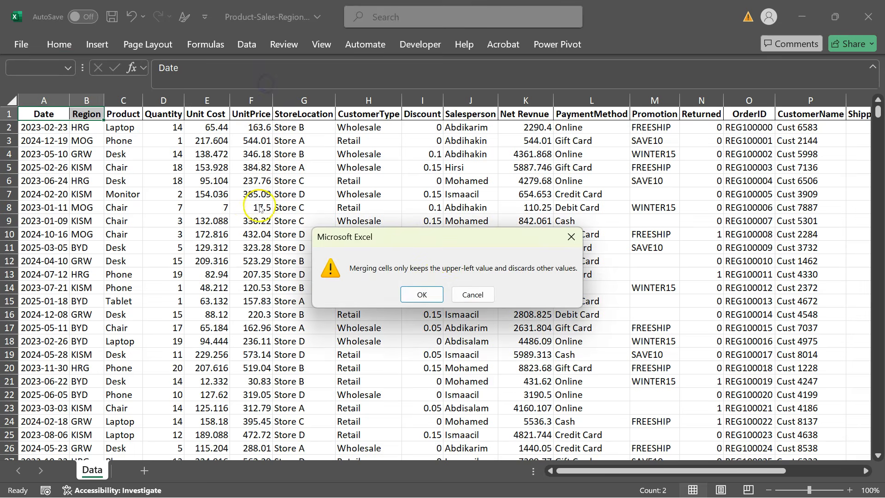
pyautogui.click(420, 293)
pyautogui.click(131, 166)
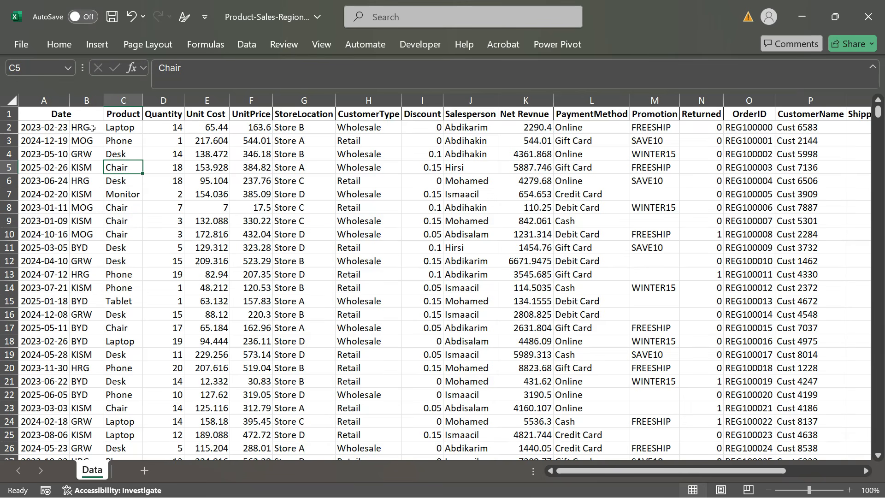
pyautogui.hotkey('ctrl', 'z')
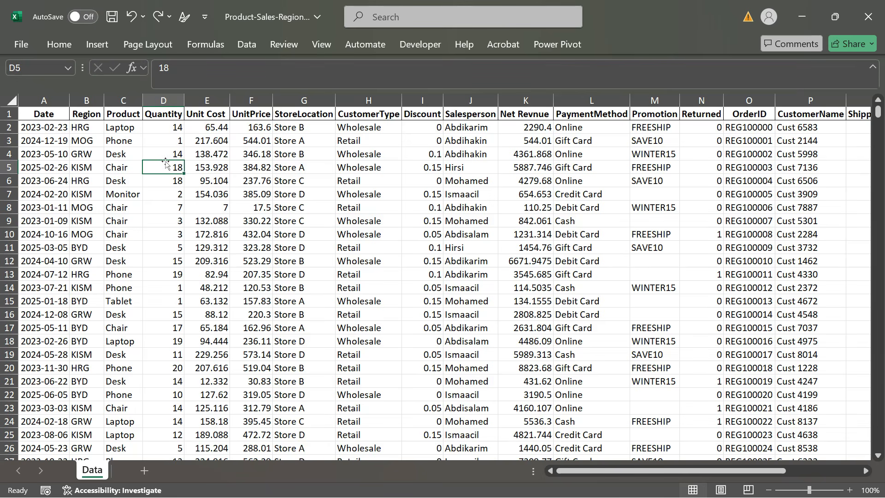
pyautogui.click(148, 162)
# Step: Select the entire header row and look over the dates in column A
pyautogui.hotkey('alt', 'Tab')
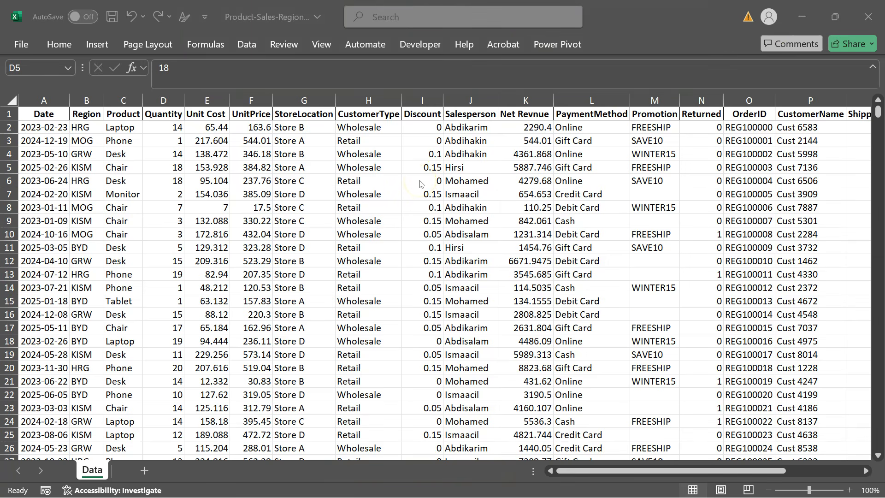
pyautogui.click(8, 114)
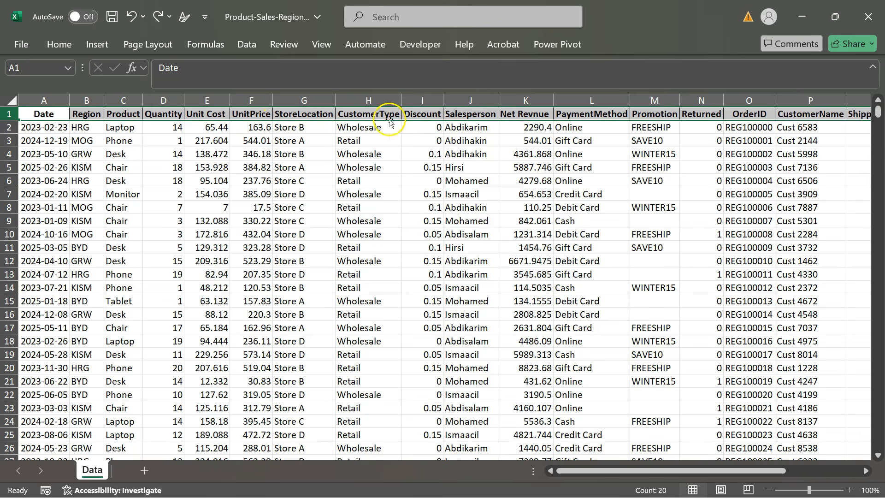
pyautogui.click(58, 141)
pyautogui.scroll(-2, 60, 152)
pyautogui.scroll(2, 64, 167)
pyautogui.click(65, 194)
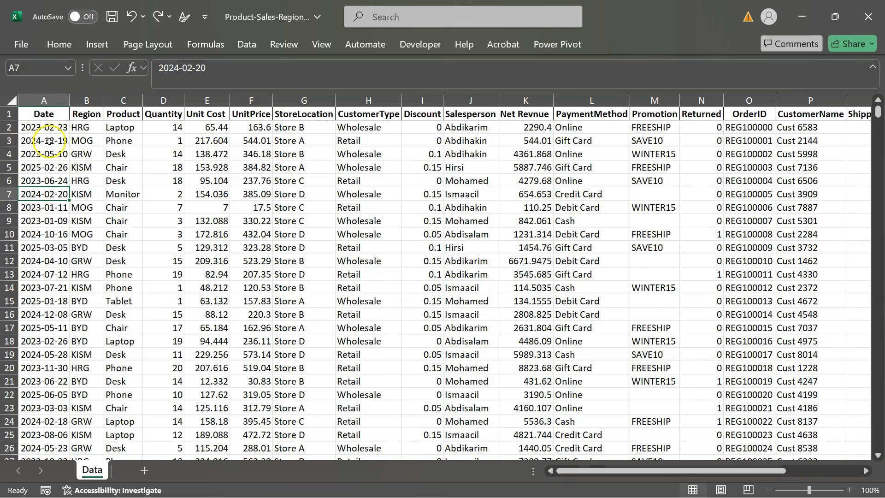
# Step: Clear the date in cell A3 to leave a blank in the Date column, and undo the deletion
pyautogui.click(49, 140)
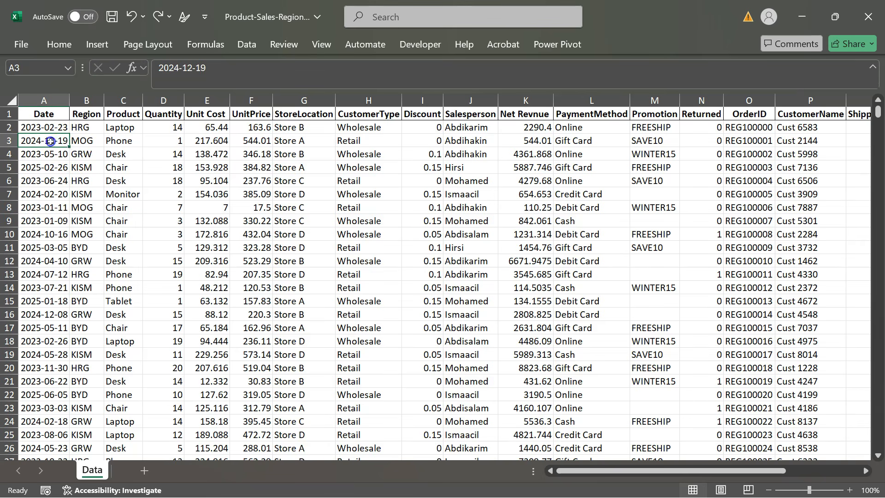
pyautogui.click(110, 141)
pyautogui.click(49, 142)
pyautogui.press('Delete')
pyautogui.click(113, 154)
pyautogui.click(56, 166)
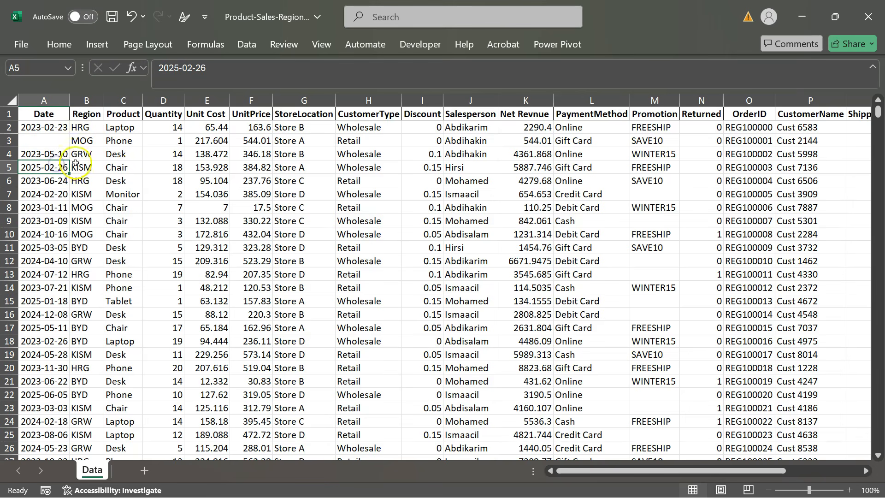
pyautogui.hotkey('ctrl', 'z')
pyautogui.click(276, 167)
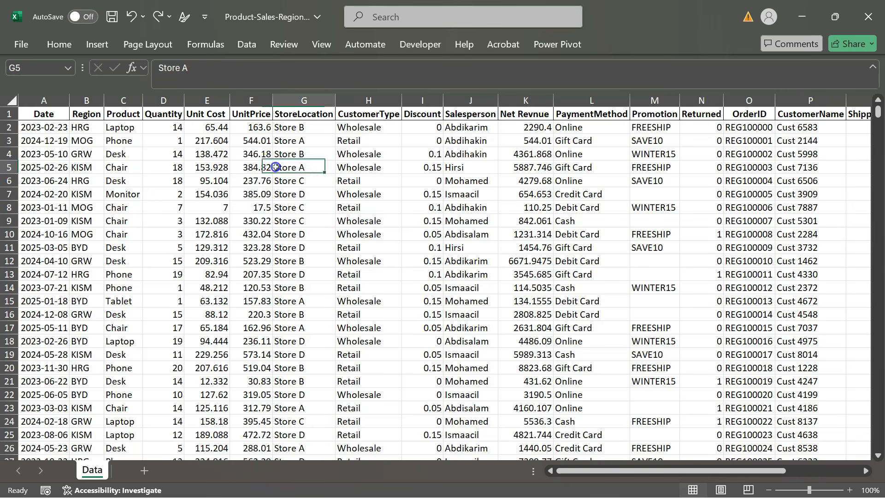
# Step: Clear the salesperson names in cells J3:J4 to leave two blanks in the Salesperson column
pyautogui.click(476, 131)
pyautogui.moveTo(475, 131); pyautogui.dragTo(475, 153)
pyautogui.click(476, 143)
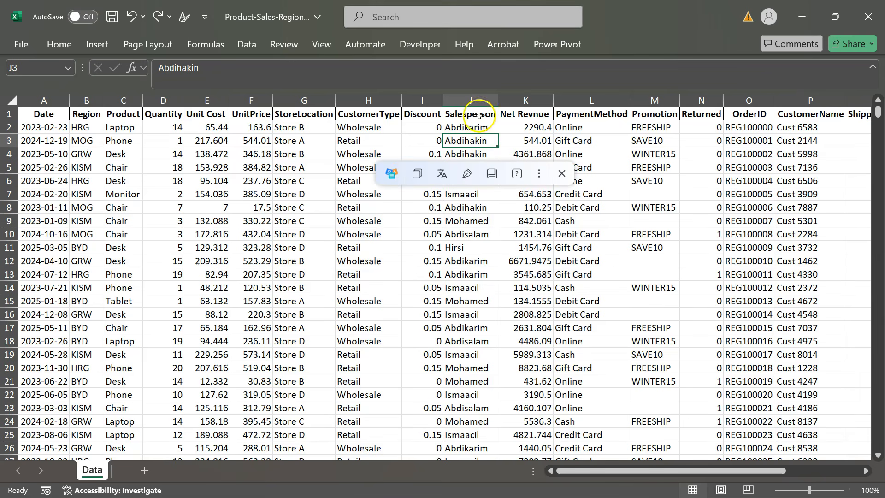
pyautogui.click(474, 217)
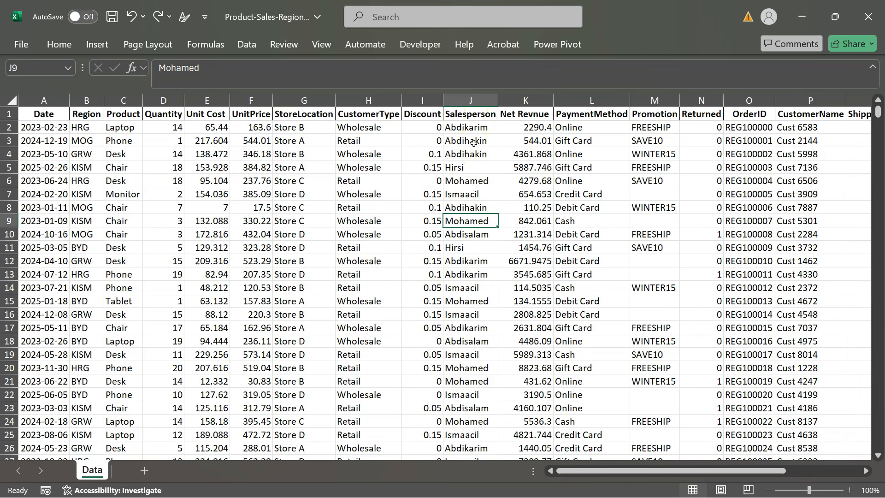
pyautogui.moveTo(474, 142); pyautogui.dragTo(482, 148)
pyautogui.press('Delete')
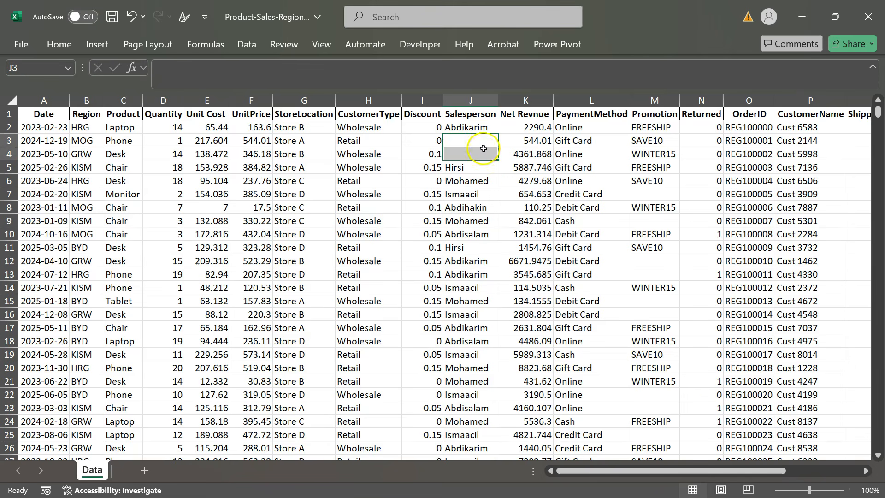
pyautogui.click(568, 205)
# Step: Examine the blank Salesperson cells J3:J4 against the neighbouring names and the rest of row 3
pyautogui.click(471, 129)
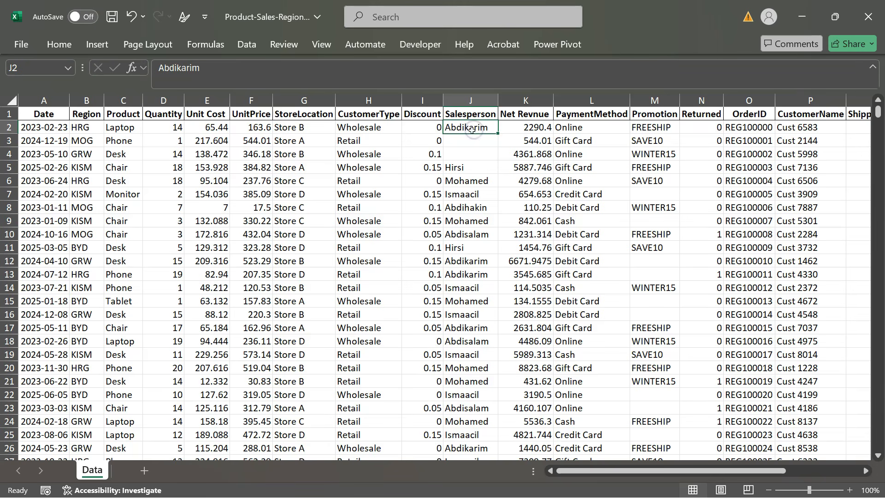
pyautogui.click(463, 144)
pyautogui.click(463, 153)
pyautogui.click(472, 142)
pyautogui.click(470, 151)
pyautogui.click(462, 167)
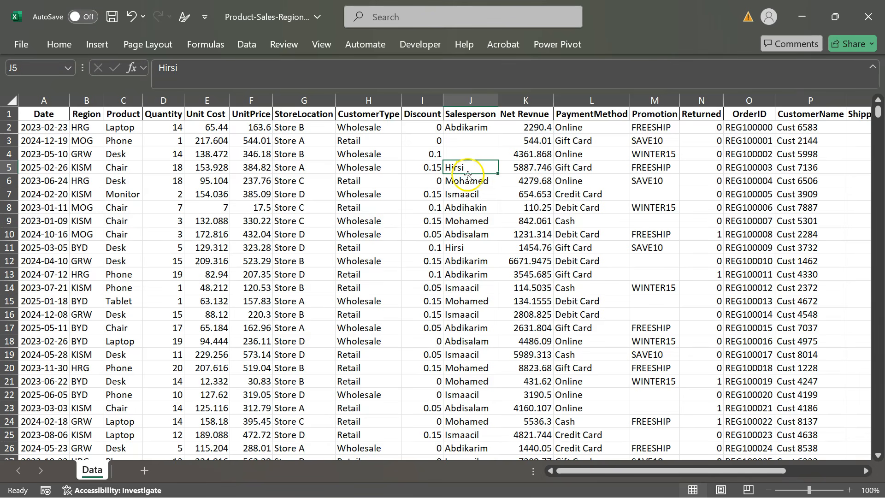
pyautogui.moveTo(467, 142); pyautogui.dragTo(468, 152)
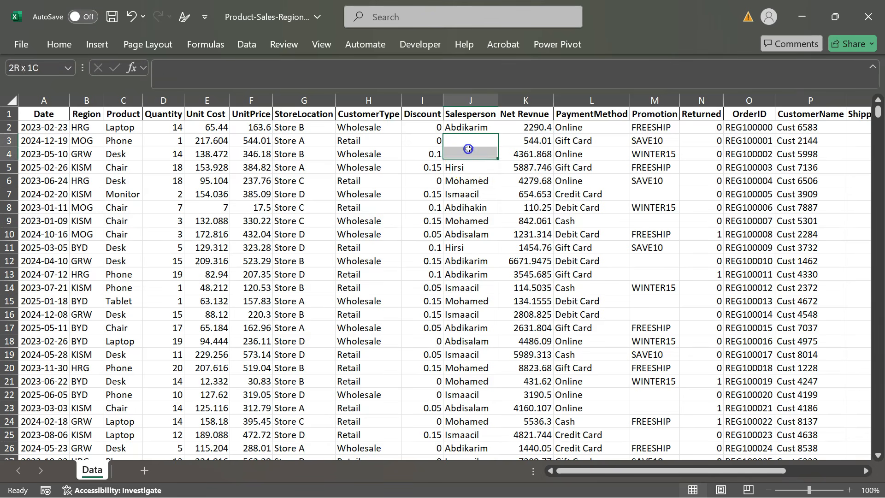
pyautogui.hotkey('ctrl', 'c')
pyautogui.press('Escape')
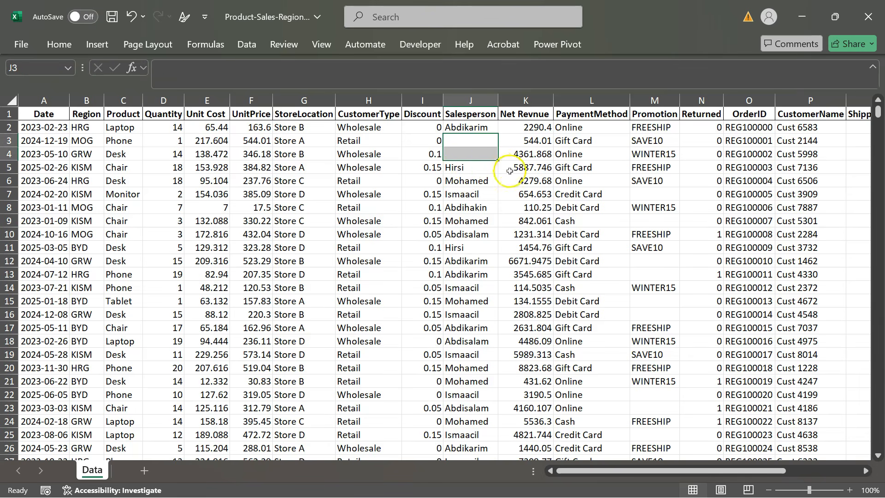
pyautogui.click(9, 141)
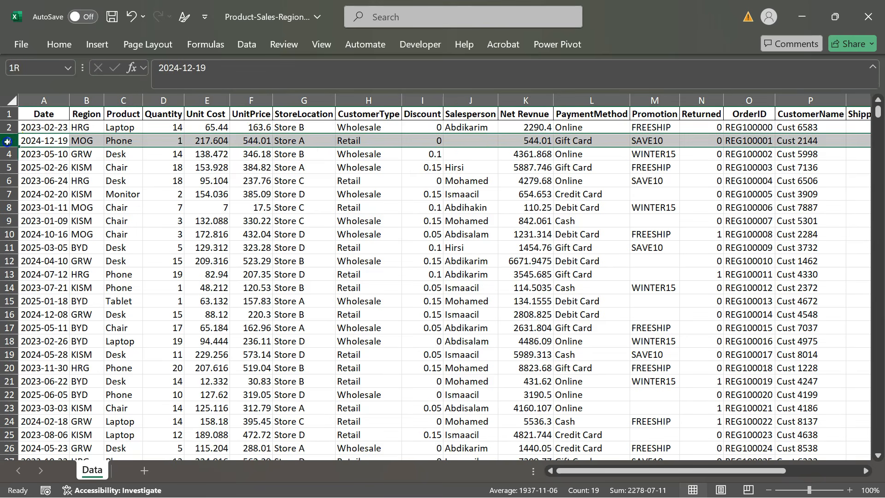
# Step: Undo the clearing of cells J3:J4 to restore the salesperson names
pyautogui.click(474, 167)
pyautogui.moveTo(474, 142); pyautogui.dragTo(472, 155)
pyautogui.write('Abdihakin')
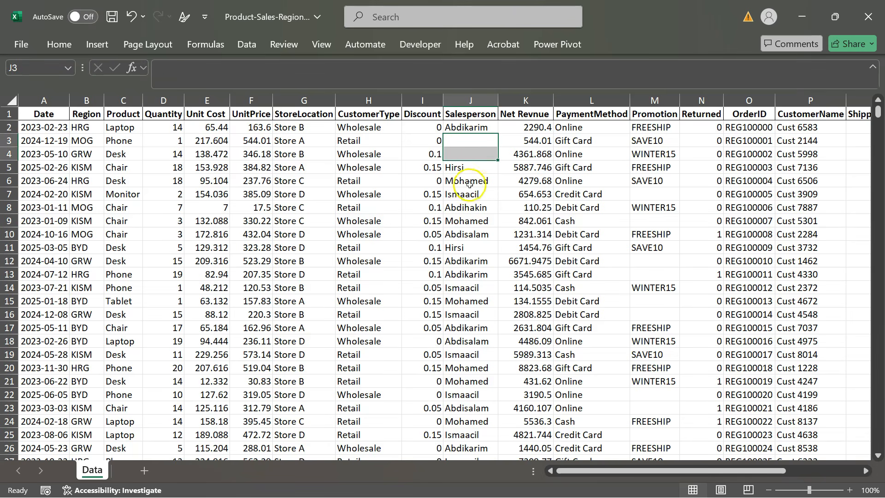
pyautogui.hotkey('ctrl', 'Return')
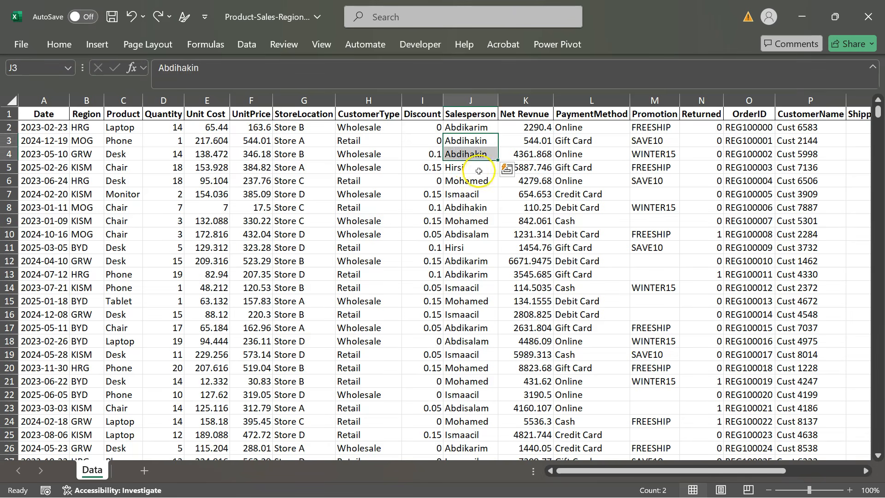
pyautogui.click(470, 143)
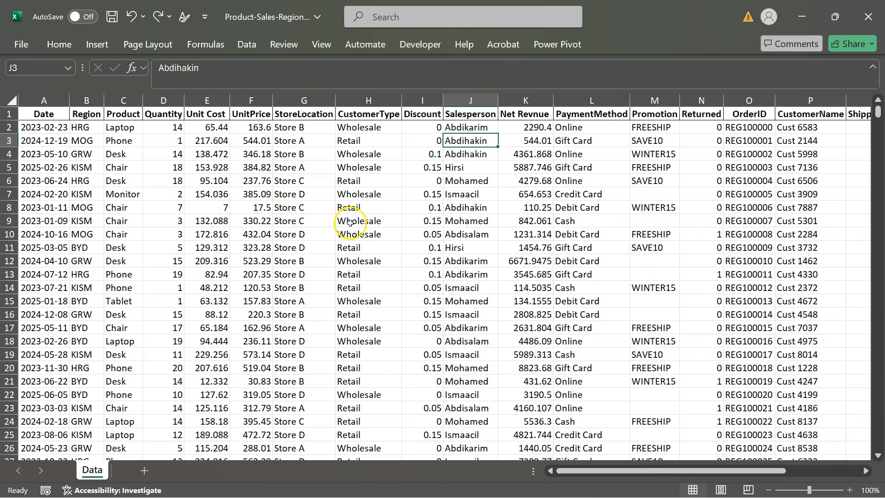
# Step: Examine the records in A2:D7, the Salesperson cells J2:J4 and the values in the Net Revnue column
pyautogui.moveTo(22, 126); pyautogui.dragTo(169, 192)
pyautogui.hotkey('ctrl', 'c')
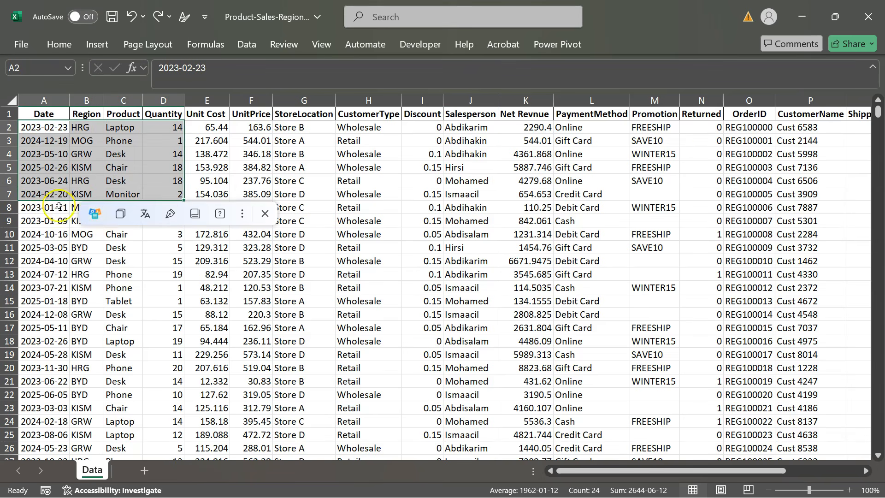
pyautogui.click(406, 315)
pyautogui.moveTo(462, 131); pyautogui.dragTo(465, 155)
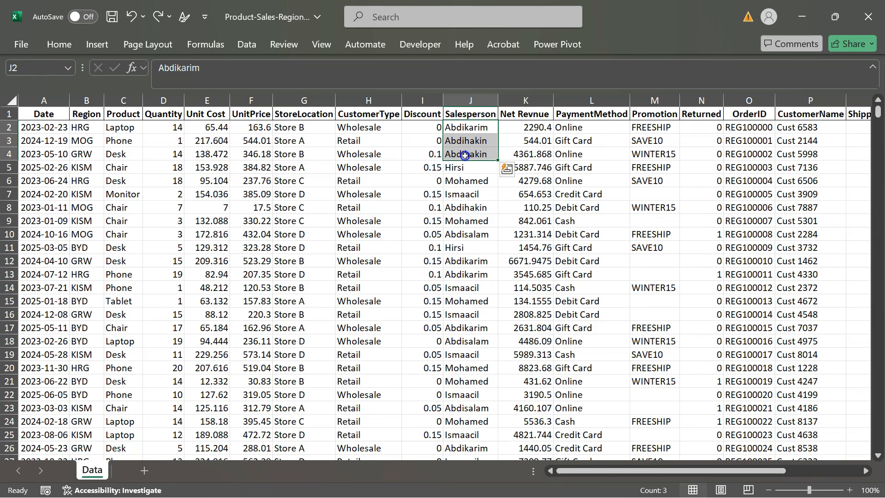
pyautogui.click(530, 129)
pyautogui.moveTo(530, 129); pyautogui.dragTo(531, 155)
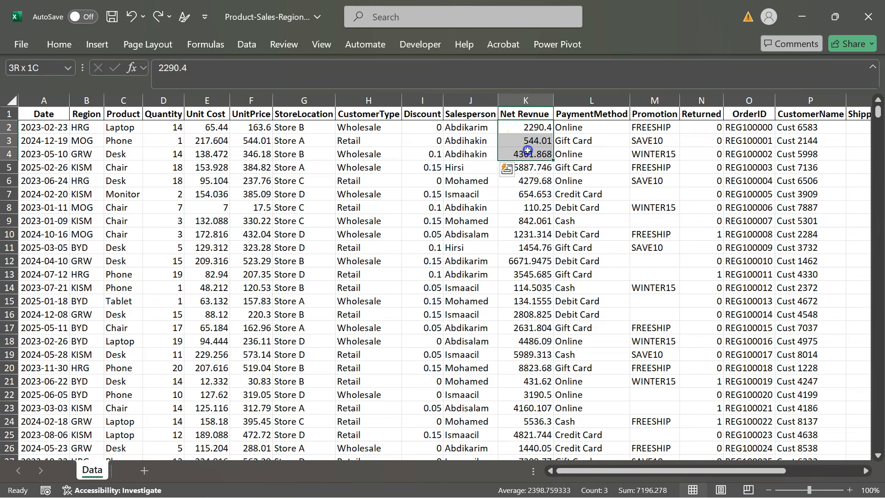
pyautogui.hotkey('ctrl', 'c')
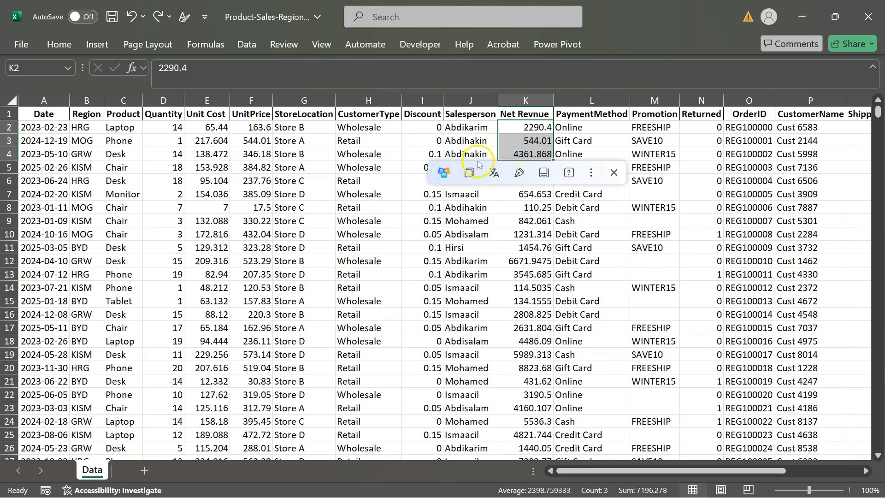
pyautogui.click(523, 141)
pyautogui.click(519, 167)
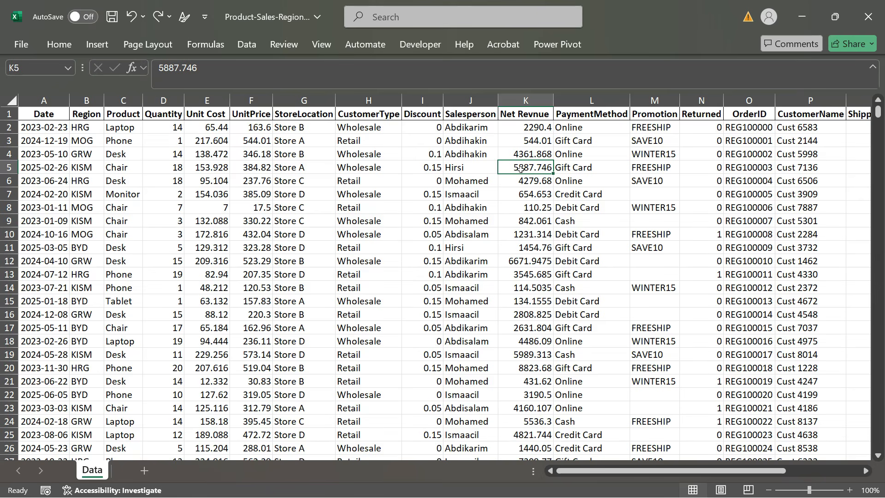
pyautogui.click(531, 234)
pyautogui.scroll(-1, 442, 272)
pyautogui.scroll(1, 441, 272)
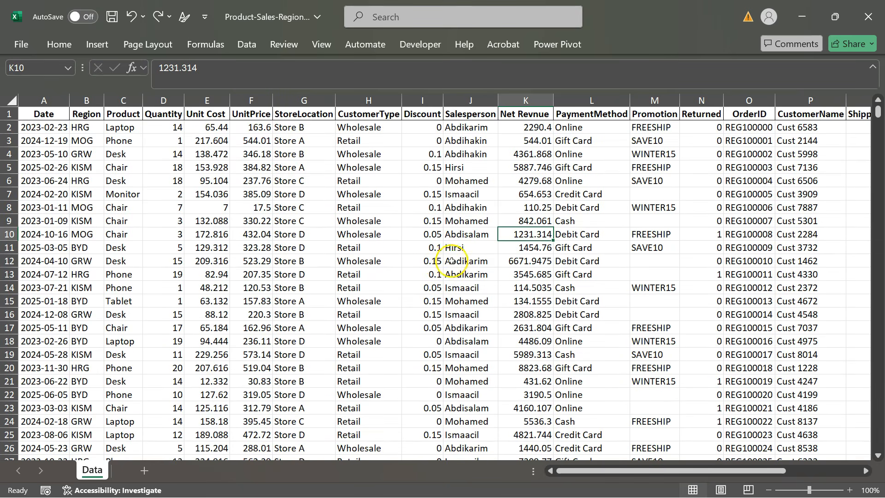
# Step: Examine the Date column, from its header in A1 through the dates listed beneath it
pyautogui.click(42, 114)
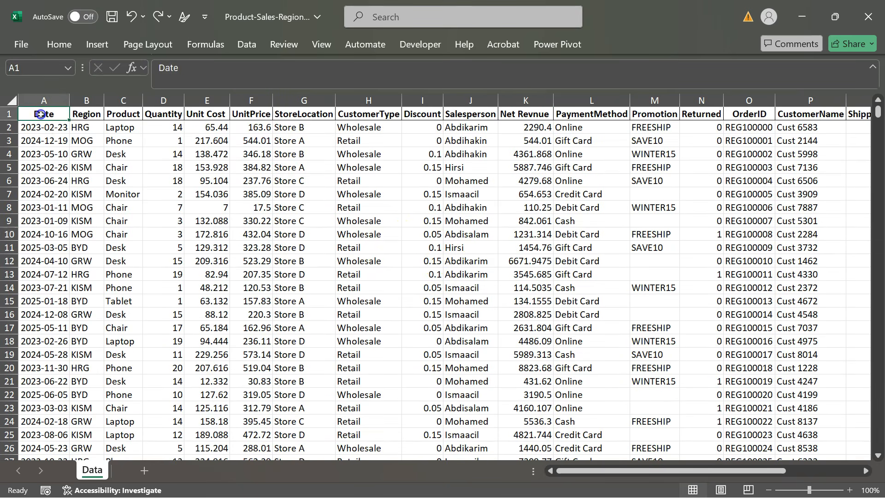
pyautogui.click(111, 209)
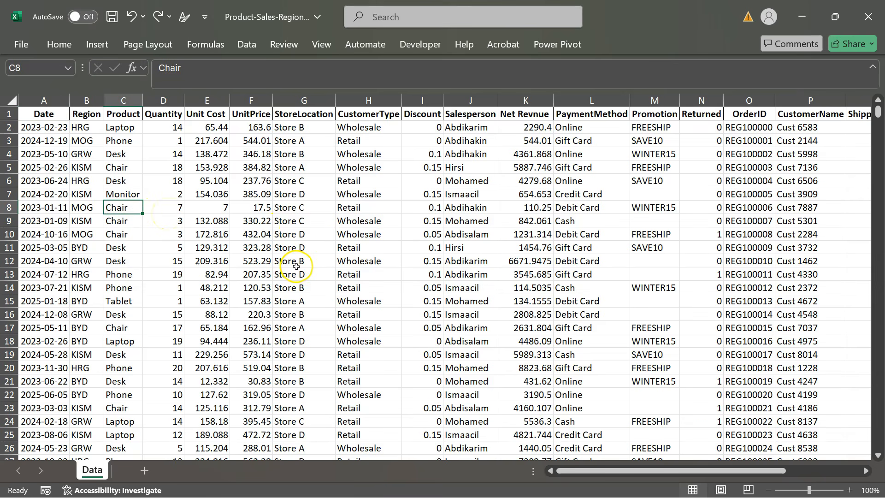
pyautogui.click(45, 101)
pyautogui.click(171, 167)
pyautogui.click(46, 114)
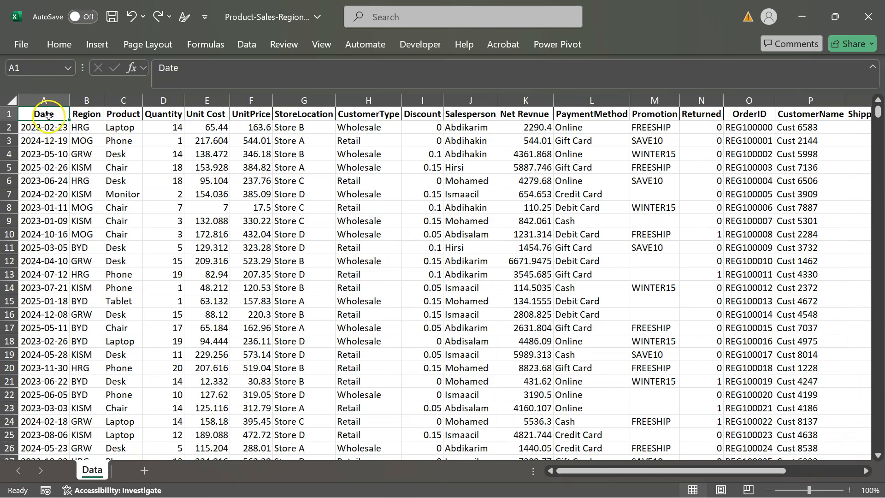
pyautogui.click(49, 128)
pyautogui.click(50, 168)
pyautogui.scroll(-3, 51, 168)
pyautogui.scroll(3, 50, 169)
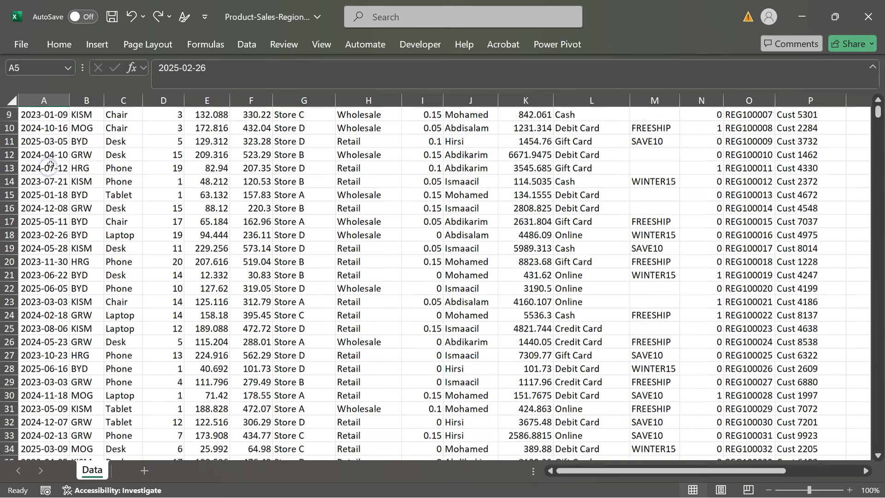
pyautogui.click(44, 180)
# Step: Examine the Region header and the region codes in B2:B5, glancing at the adjacent Product column
pyautogui.click(89, 116)
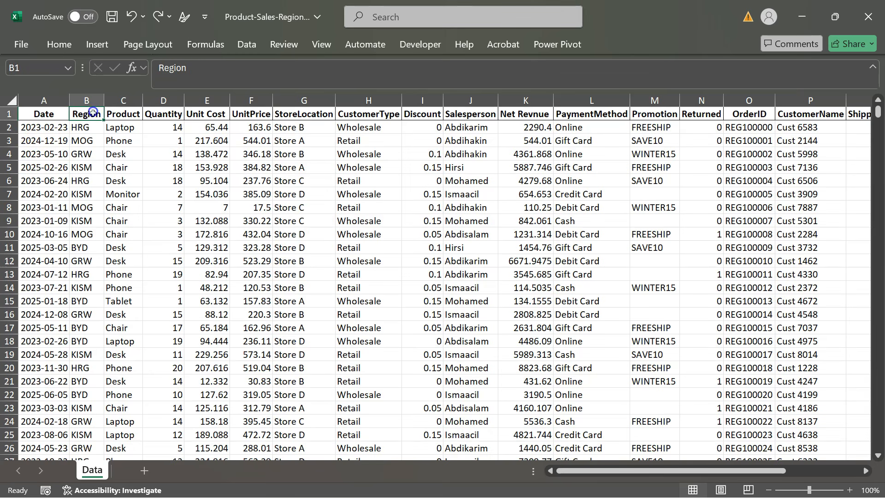
pyautogui.moveTo(84, 129); pyautogui.dragTo(87, 176)
pyautogui.click(85, 129)
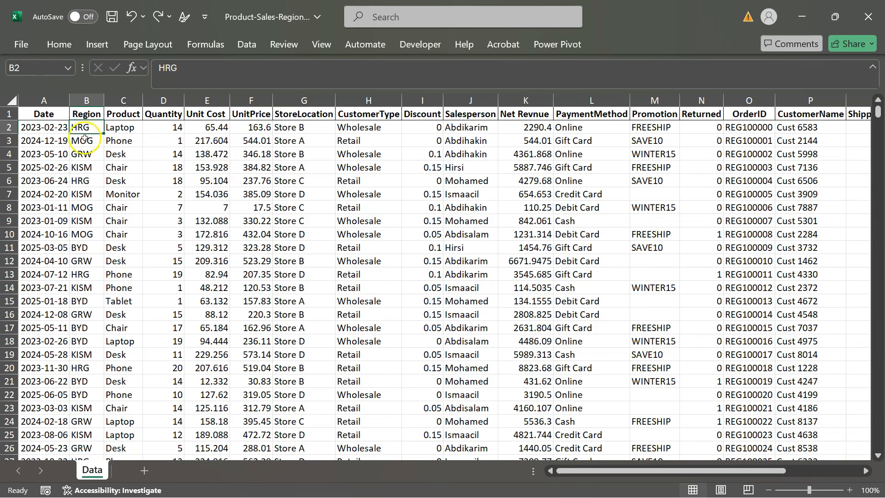
pyautogui.click(121, 117)
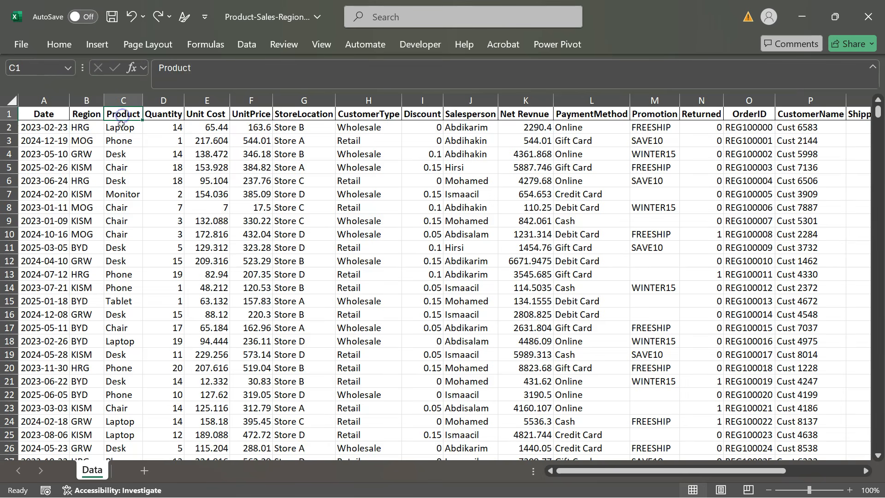
pyautogui.click(120, 130)
pyautogui.click(83, 127)
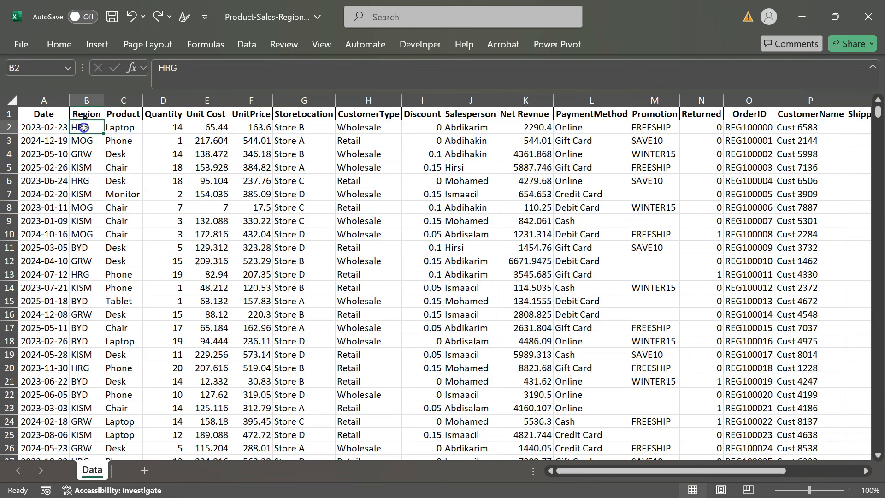
pyautogui.click(83, 141)
pyautogui.click(81, 156)
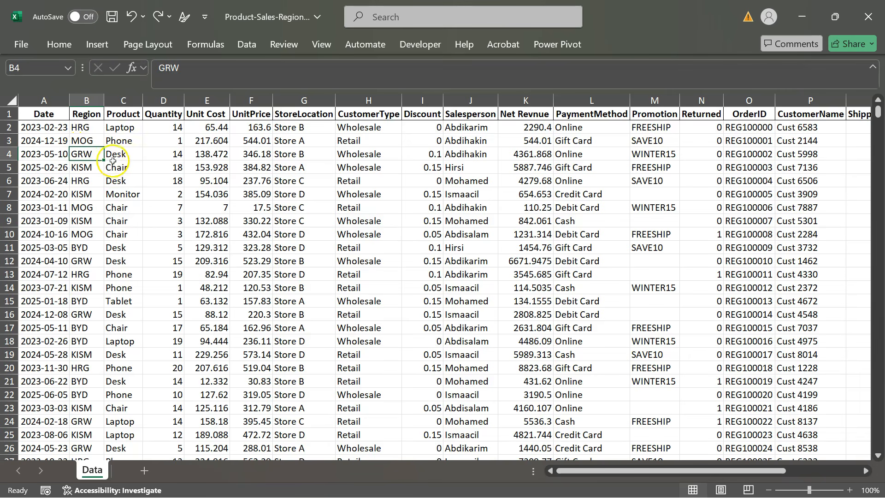
pyautogui.click(82, 167)
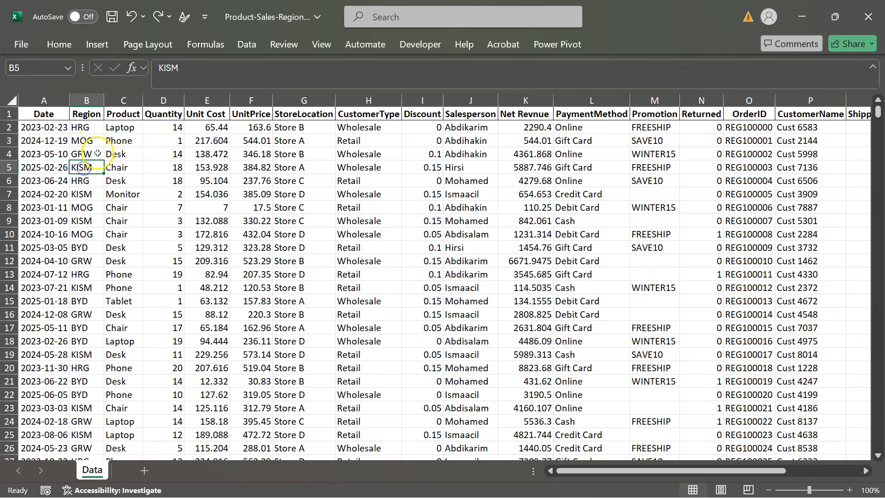
# Step: Review the Product header with the product names in C2:C4, and the Quantity header
pyautogui.click(127, 115)
pyautogui.click(123, 128)
pyautogui.click(122, 141)
pyautogui.click(122, 154)
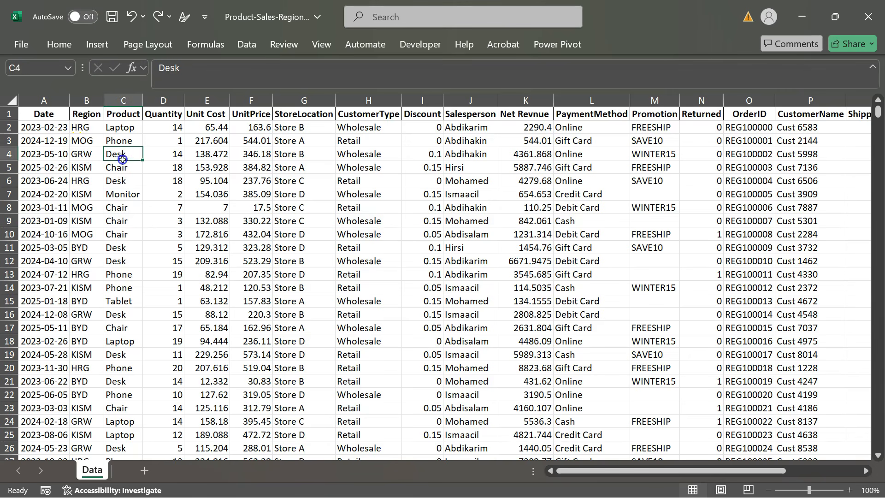
pyautogui.click(163, 114)
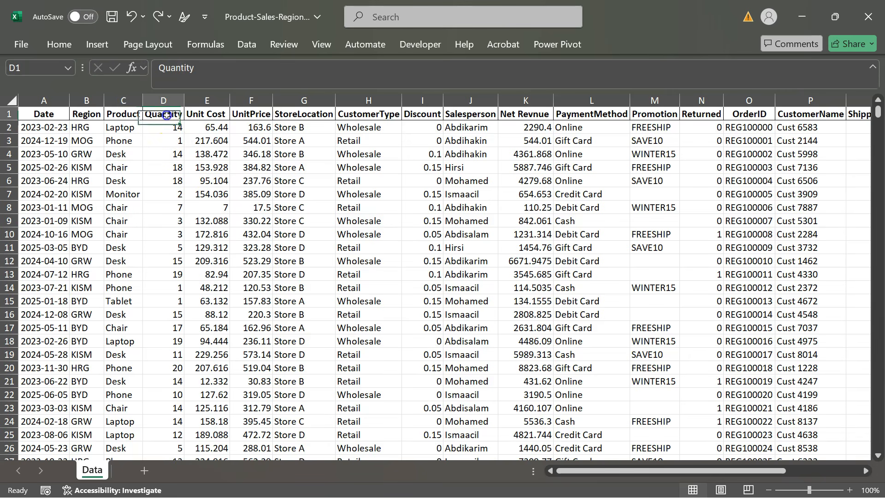
# Step: Compare the Unit Cost and UnitPrice columns, including the formula in E2, and check the StoreLocation column
pyautogui.click(217, 115)
pyautogui.moveTo(213, 128); pyautogui.dragTo(207, 143)
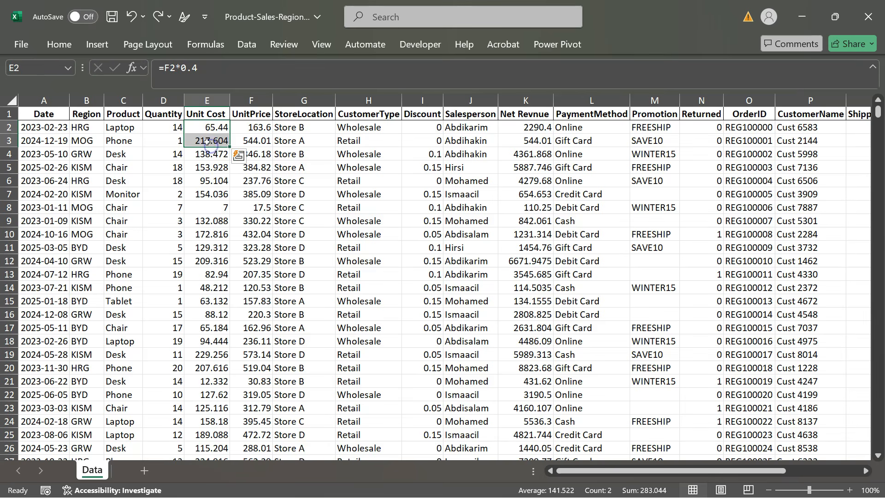
pyautogui.click(280, 131)
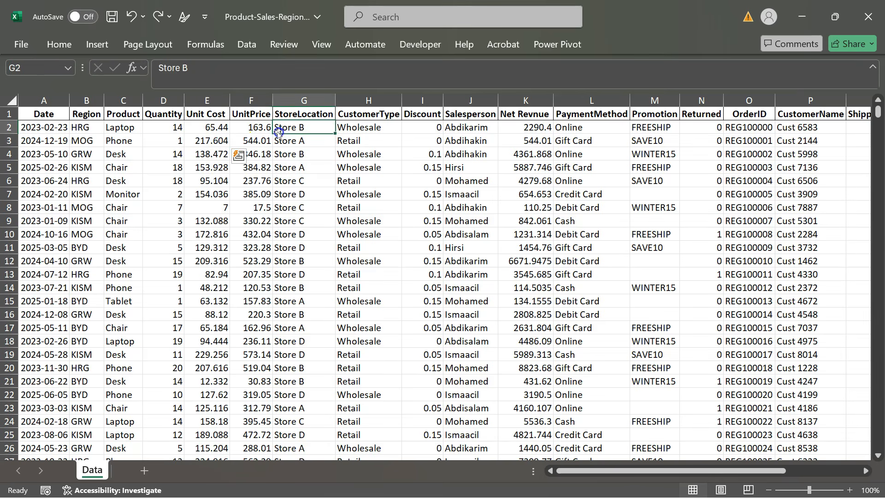
pyautogui.click(253, 115)
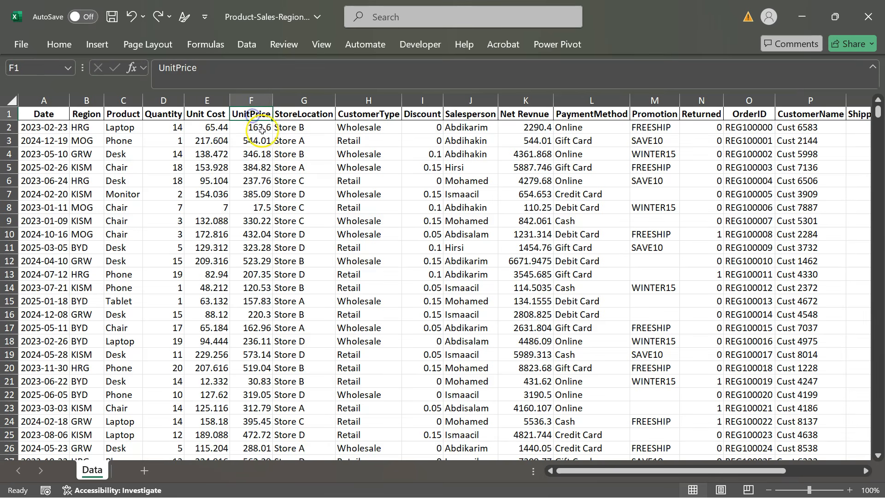
pyautogui.click(216, 129)
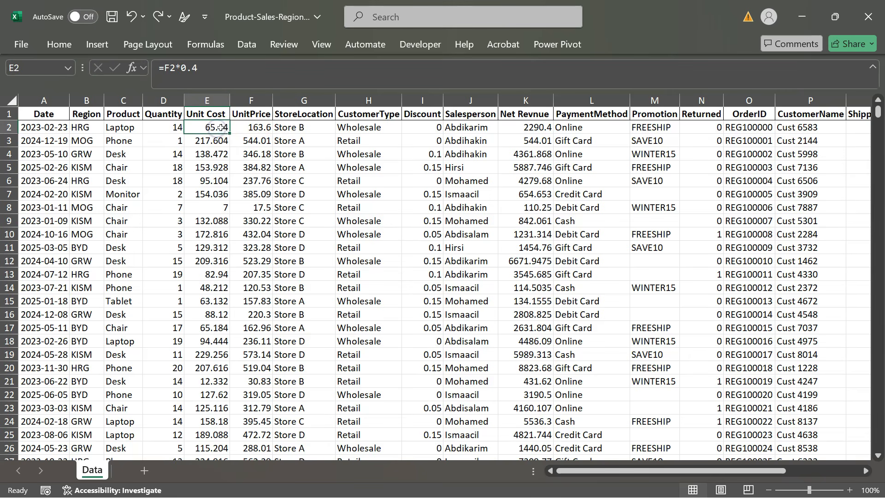
pyautogui.click(257, 131)
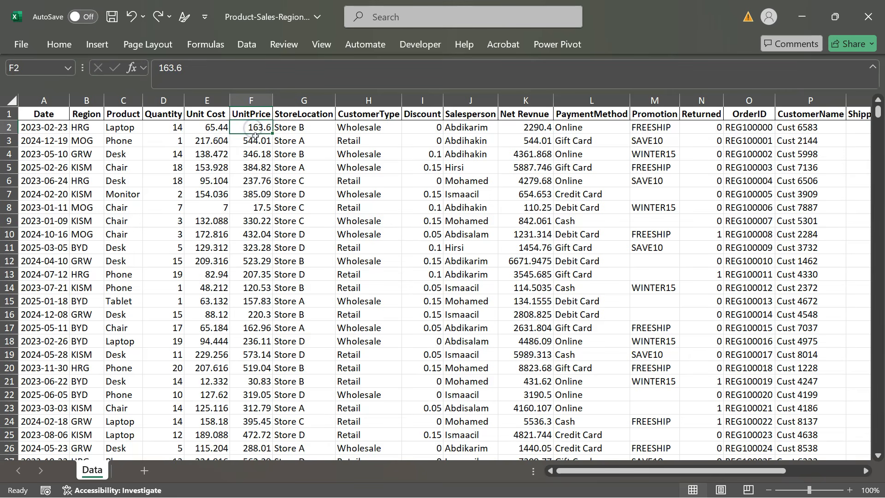
pyautogui.click(293, 114)
pyautogui.click(292, 126)
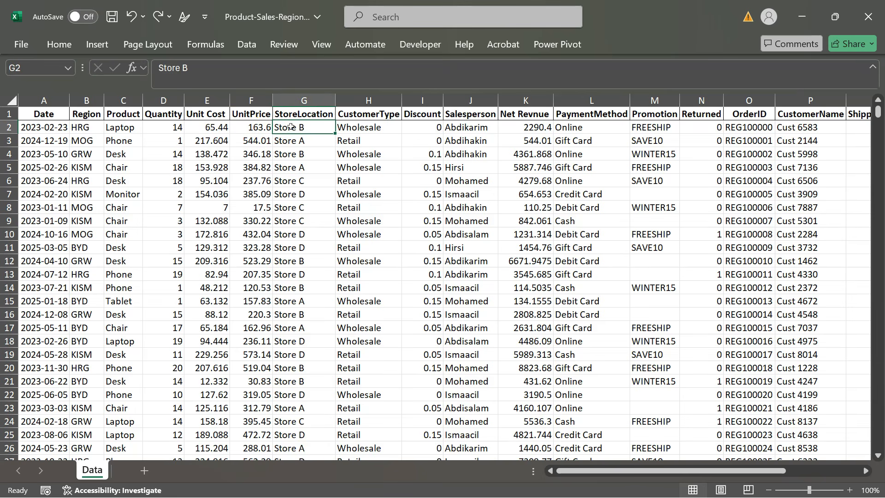
# Step: Examine the CustomerType column through its first entries in H2 and H3
pyautogui.click(347, 126)
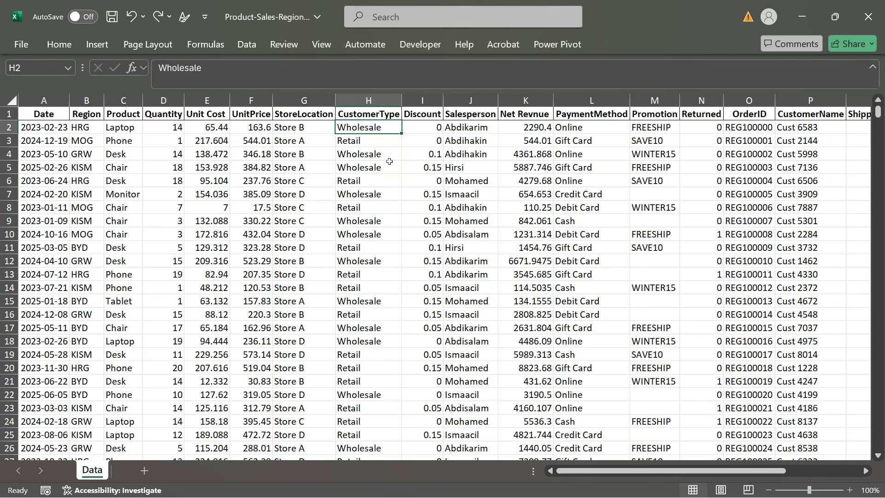
pyautogui.click(354, 143)
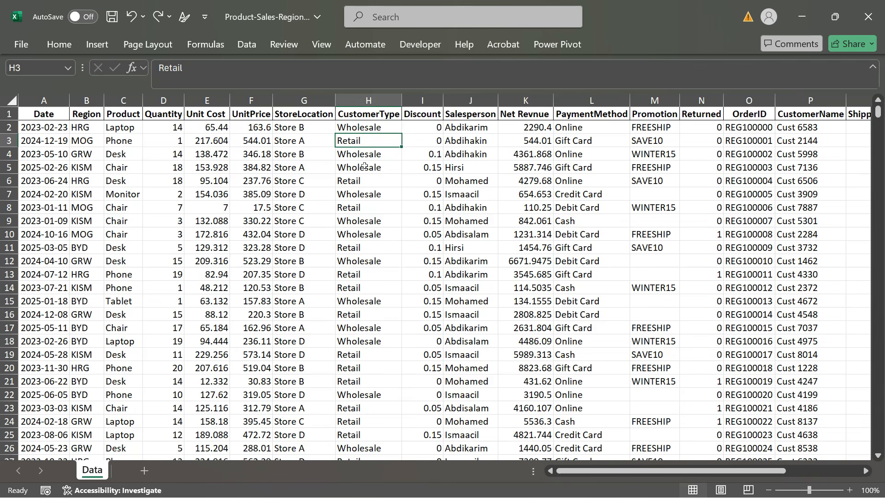
pyautogui.click(408, 146)
# Step: Review the Discount header in I1 and the discount rates listed in the rows beneath it
pyautogui.click(423, 113)
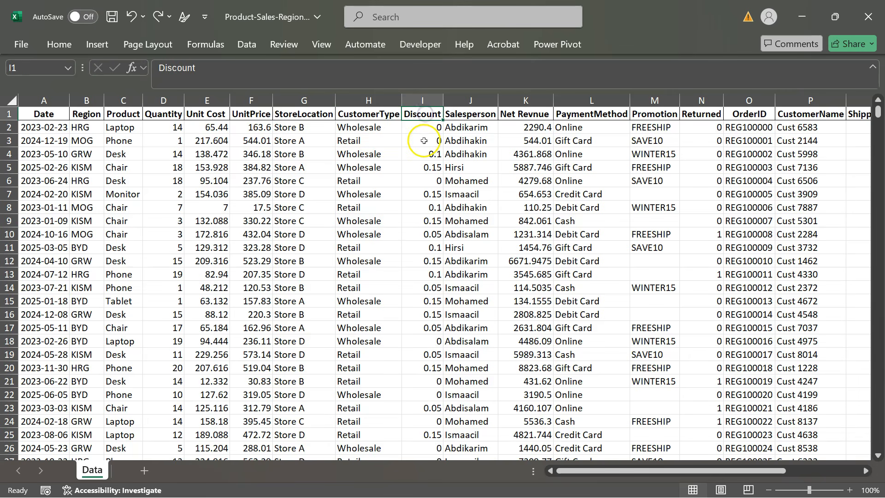
pyautogui.moveTo(421, 129); pyautogui.dragTo(423, 169)
pyautogui.click(424, 205)
pyautogui.moveTo(423, 129); pyautogui.dragTo(428, 177)
pyautogui.click(420, 271)
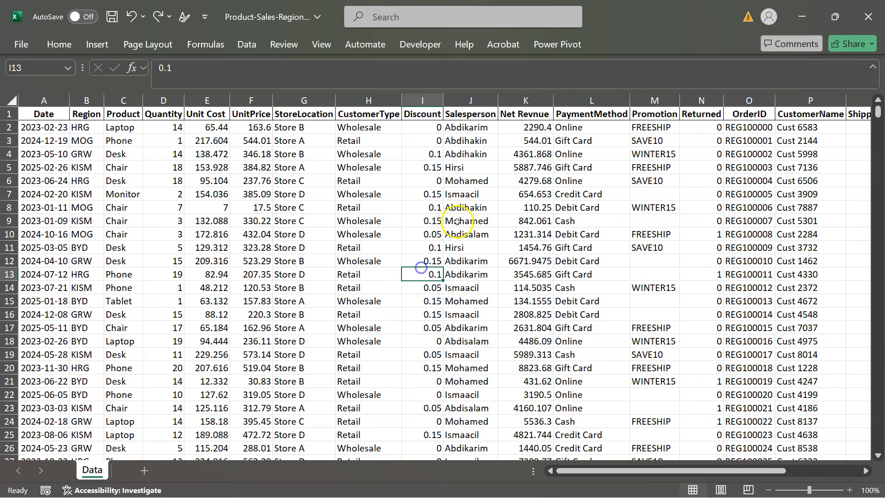
# Step: Check the Salesperson header and the Net Revnue column, inspecting whether K2 holds a formula or a plain value
pyautogui.click(480, 116)
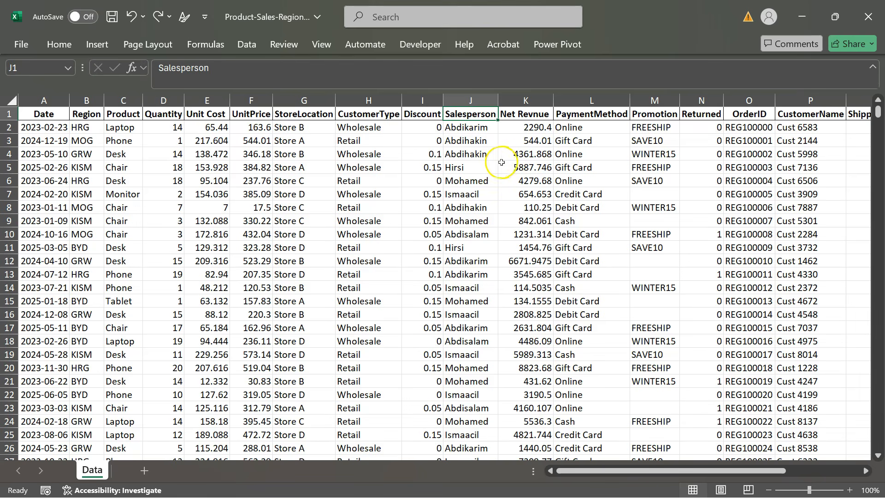
pyautogui.click(537, 115)
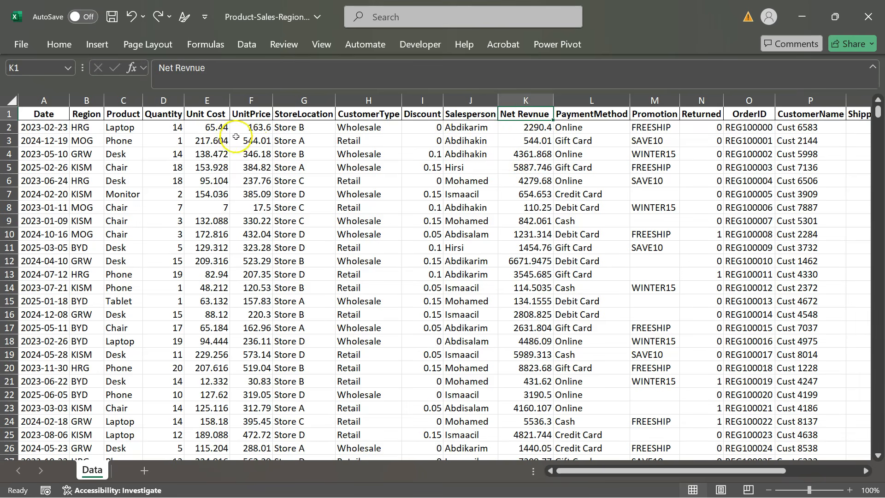
pyautogui.click(544, 140)
pyautogui.click(528, 154)
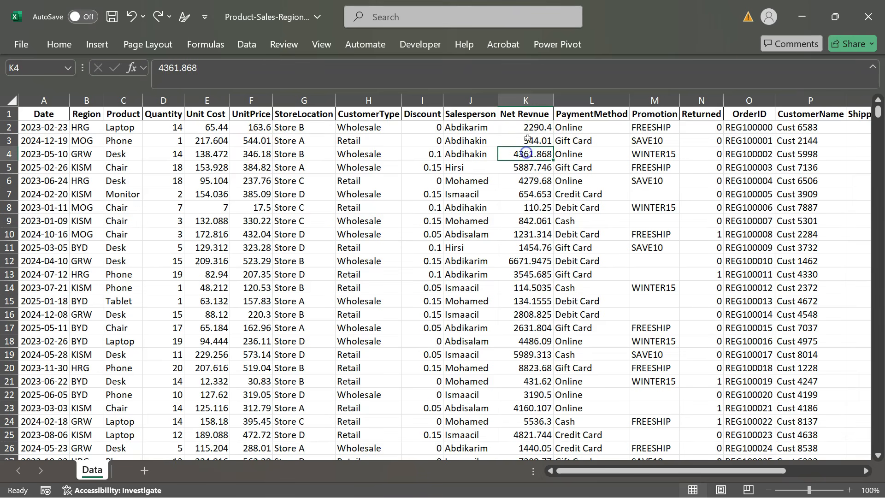
pyautogui.click(12, 107)
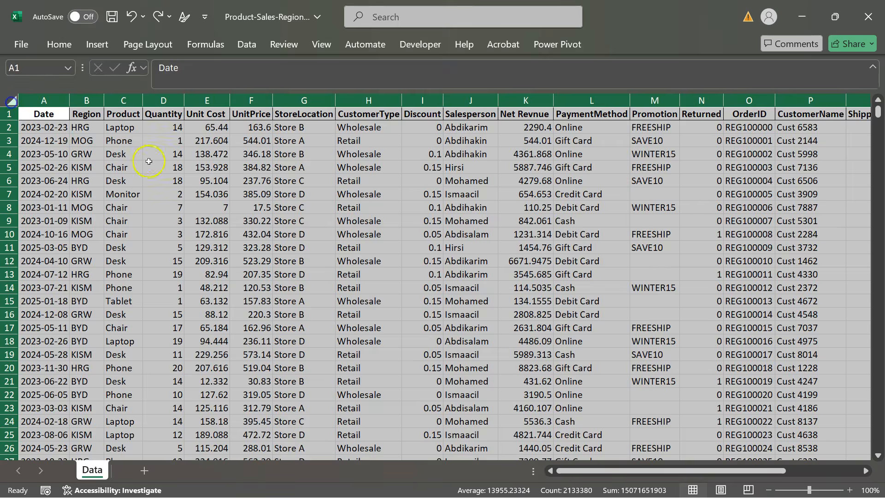
pyautogui.click(183, 179)
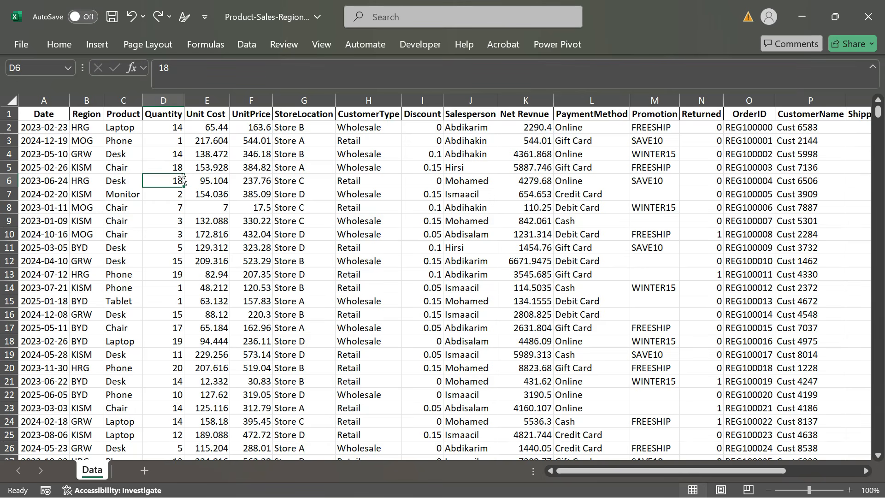
pyautogui.click(520, 128)
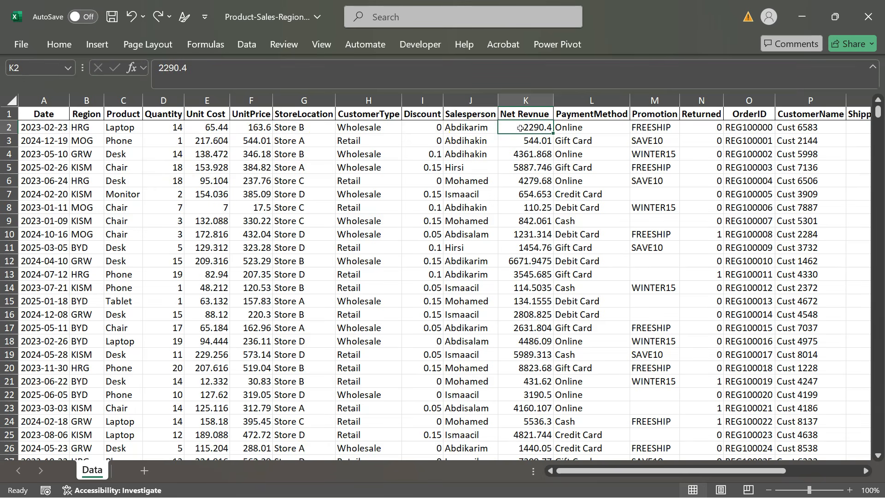
pyautogui.moveTo(199, 69); pyautogui.dragTo(152, 69)
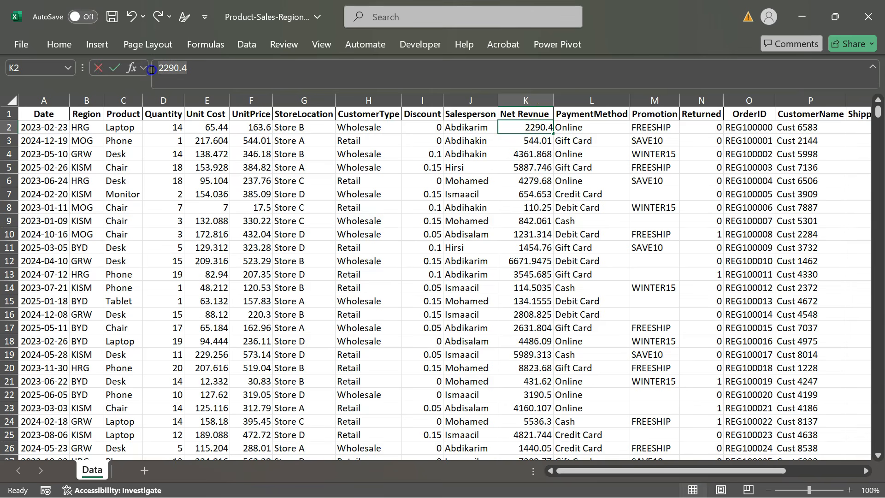
pyautogui.click(594, 208)
pyautogui.click(529, 114)
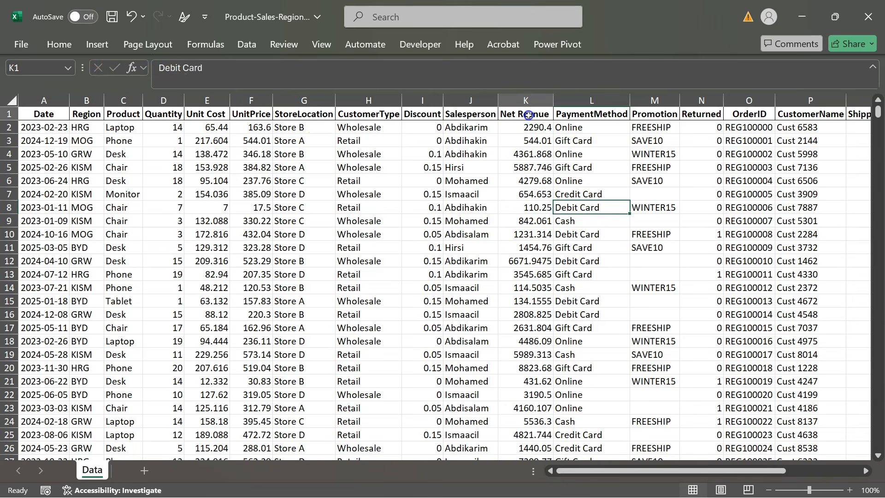
# Step: Compare the Quantity, UnitPrice and Discount values of the first record in row 2
pyautogui.click(176, 128)
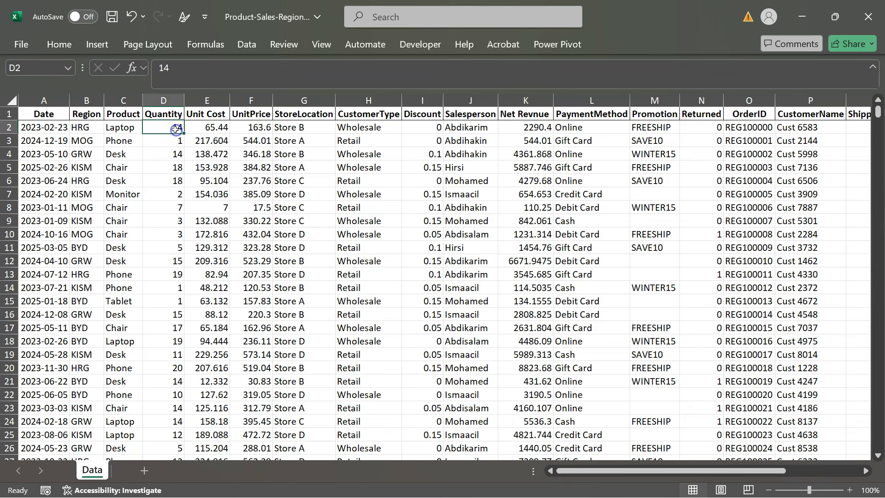
pyautogui.click(250, 127)
pyautogui.click(429, 127)
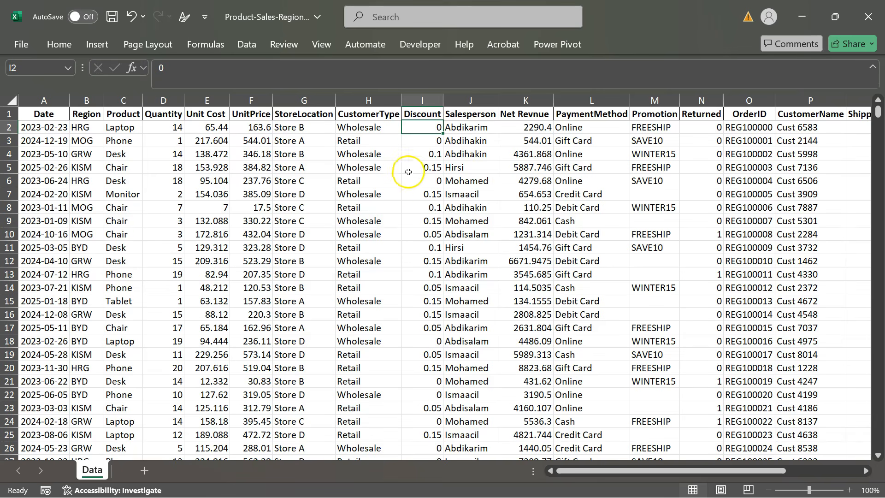
pyautogui.scroll(-2, 403, 172)
pyautogui.scroll(2, 413, 194)
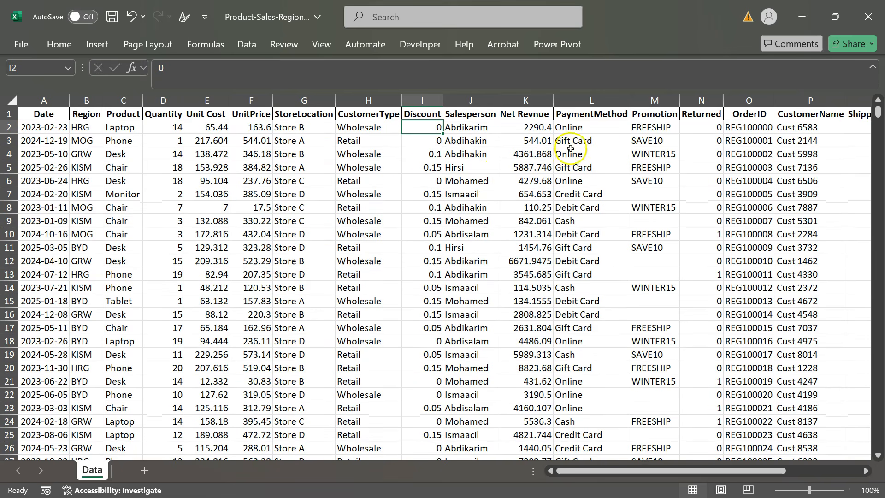
# Step: Review the PaymentMethod, Promotion and Returned columns, checking each header and its first entry in row 2
pyautogui.click(588, 117)
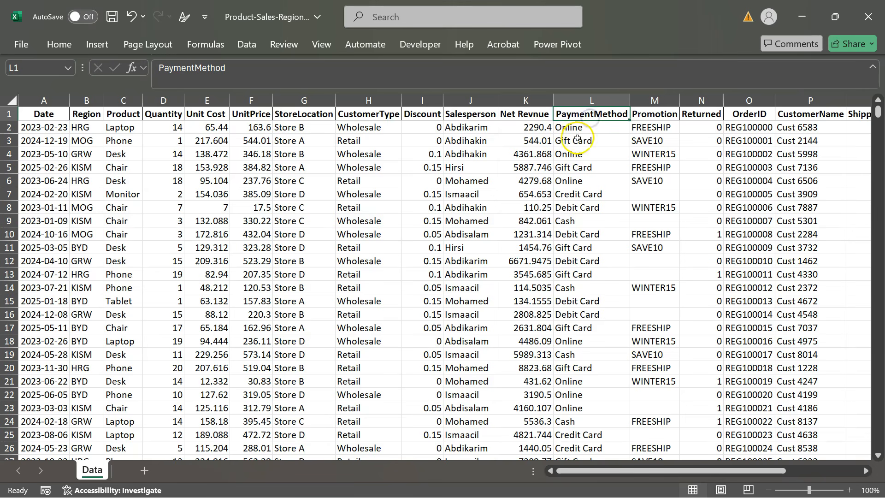
pyautogui.click(585, 131)
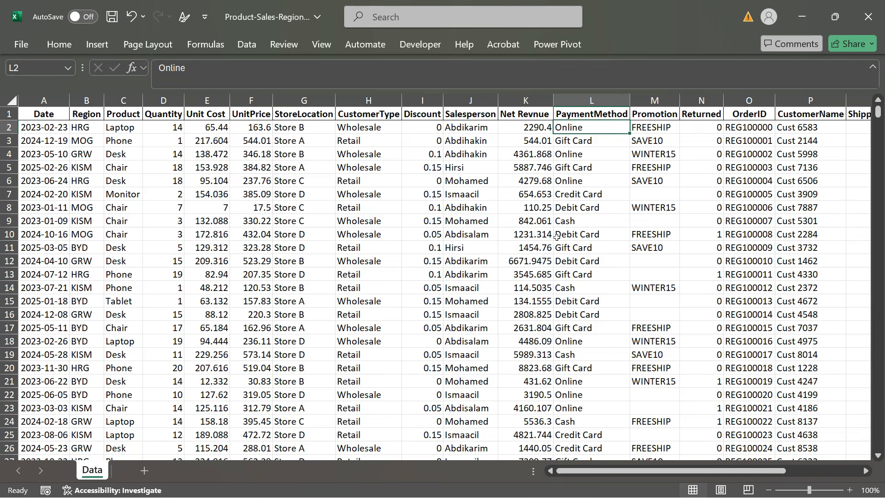
pyautogui.click(660, 115)
pyautogui.click(654, 129)
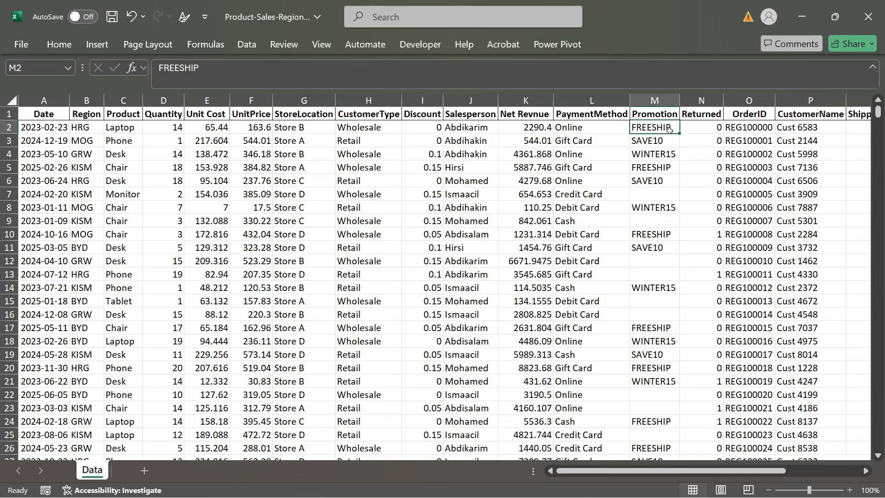
pyautogui.click(705, 116)
pyautogui.click(705, 128)
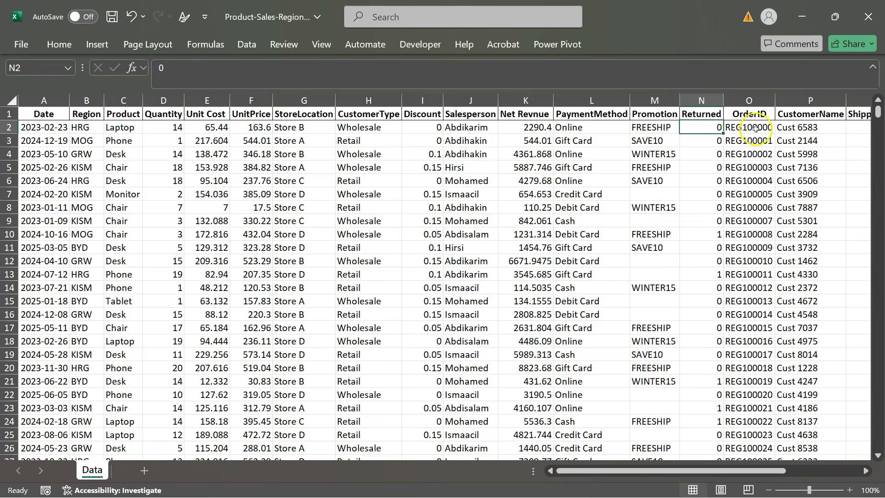
# Step: Examine the remaining headers one by one, from OrderID in O1 through ShippingCost and DeliveryDate to RegionManager in T1
pyautogui.click(752, 115)
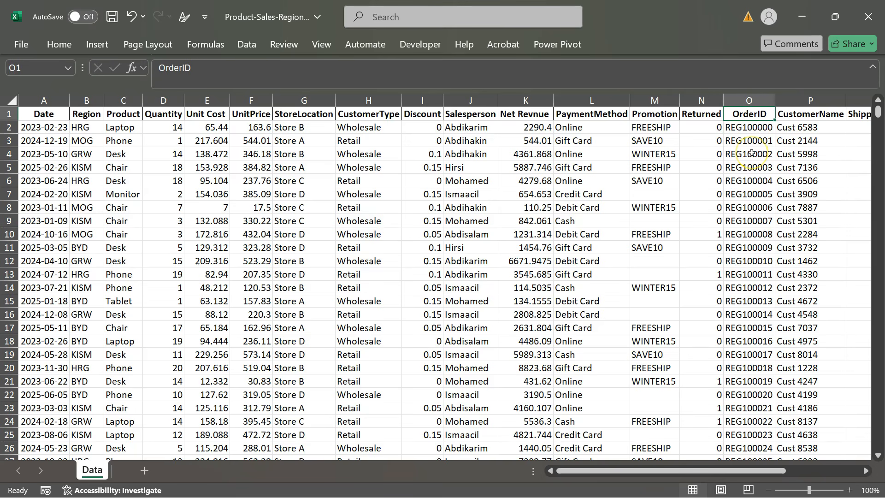
pyautogui.press('Right')
pyautogui.press('Right')
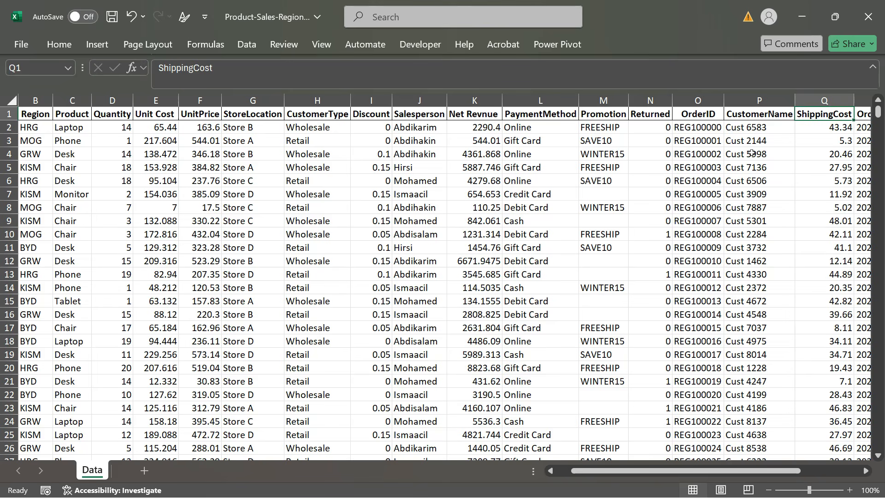
pyautogui.press('Left')
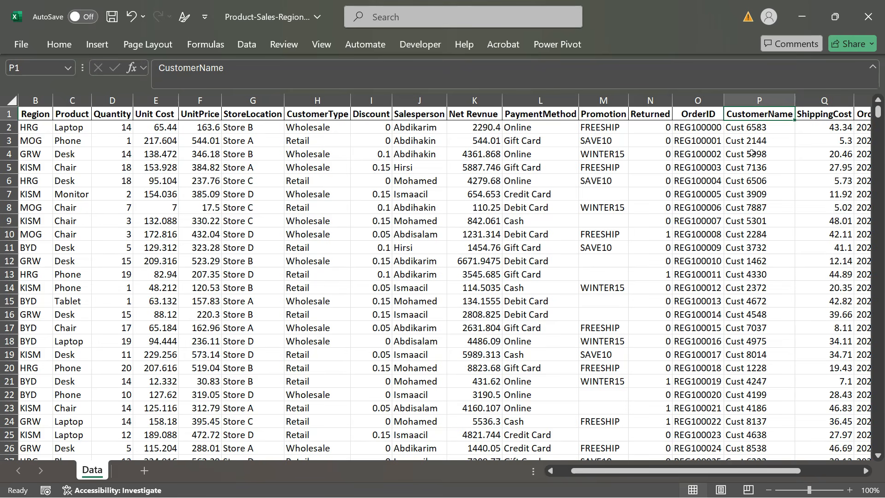
pyautogui.press('Right')
pyautogui.press('Right')
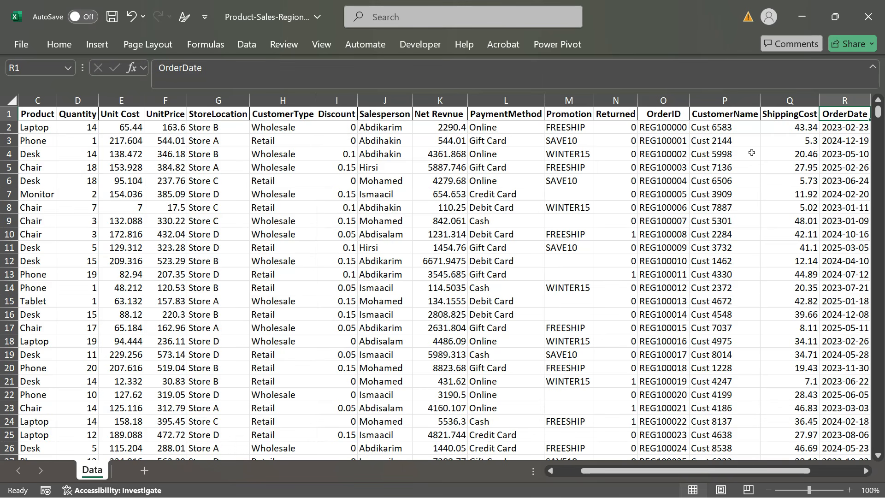
pyautogui.press('Left')
pyautogui.press('Right')
pyautogui.press('Right')
pyautogui.press('Left')
pyautogui.press('Right')
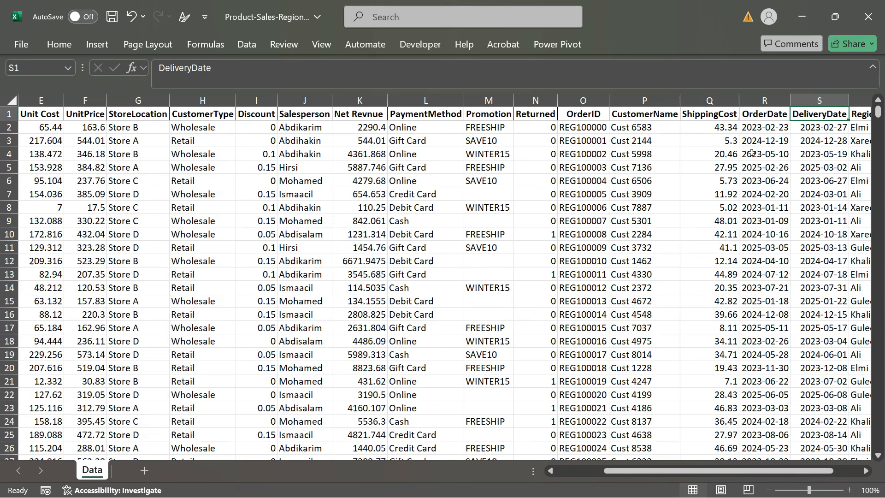
pyautogui.press('Right')
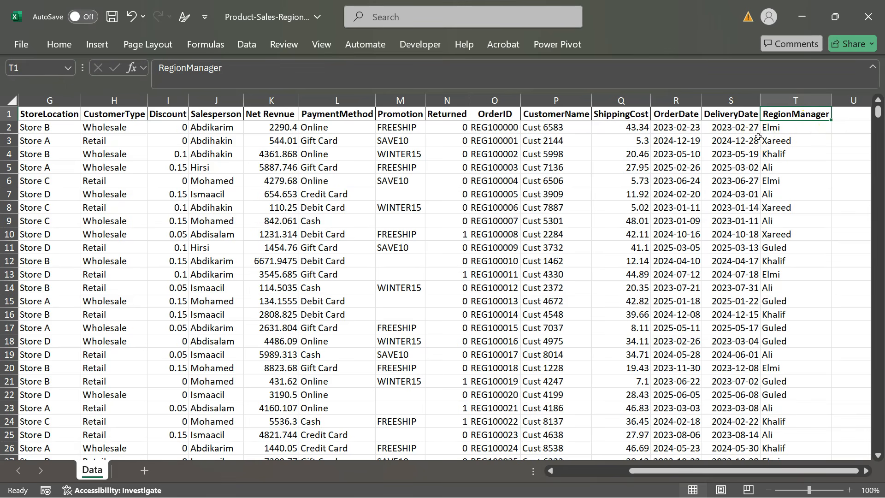
# Step: Go back through the header row from RegionManager in T1 to the Date header in A1
pyautogui.press('Left')
pyautogui.press('Left')
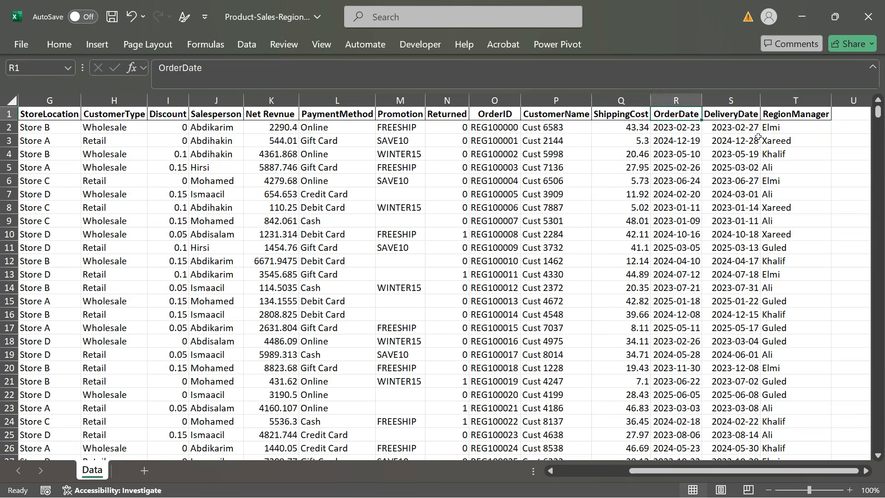
pyautogui.press('Left')
pyautogui.press('Left')
pyautogui.press('Left')
pyautogui.press('Left')
pyautogui.press('Left')
pyautogui.press('Left')
pyautogui.press('Left')
pyautogui.press('Left')
pyautogui.press('Left')
pyautogui.press('Left')
pyautogui.press('Left')
pyautogui.press('Left')
pyautogui.press('Left')
pyautogui.press('Left')
pyautogui.press('Left')
pyautogui.press('Left')
pyautogui.press('Left')
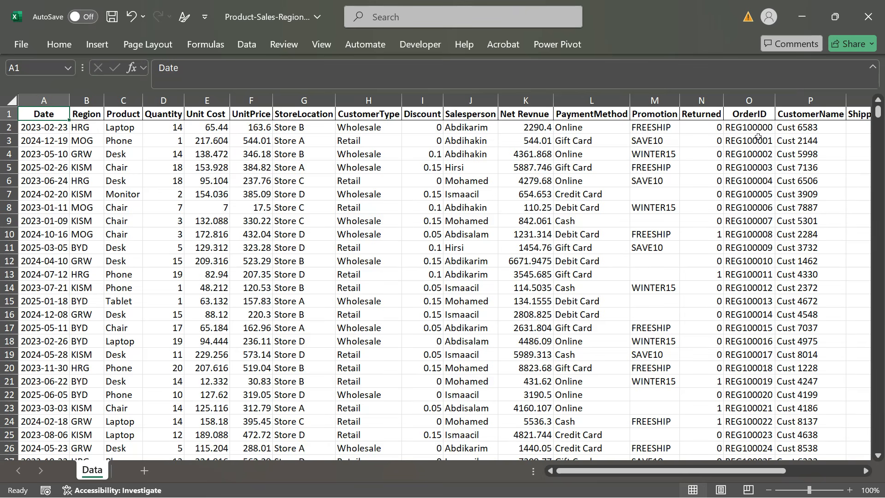
pyautogui.click(364, 234)
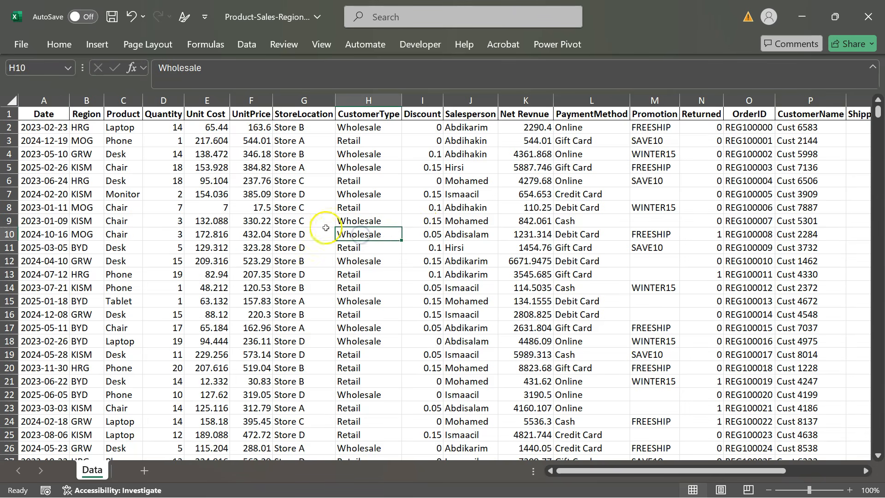
pyautogui.click(48, 114)
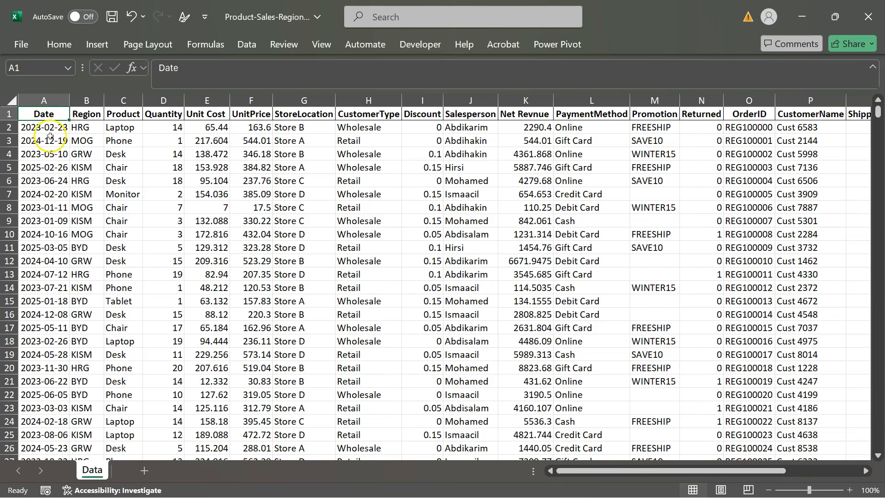
pyautogui.click(94, 42)
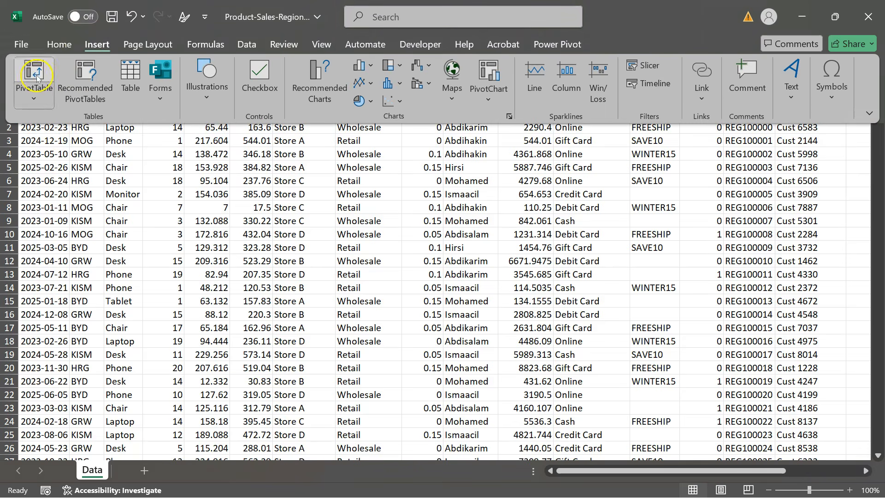
pyautogui.click(34, 100)
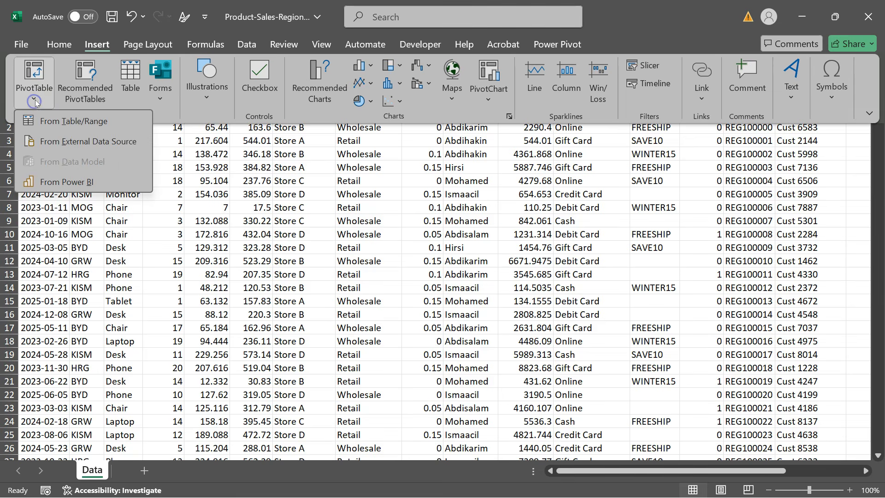
pyautogui.click(74, 122)
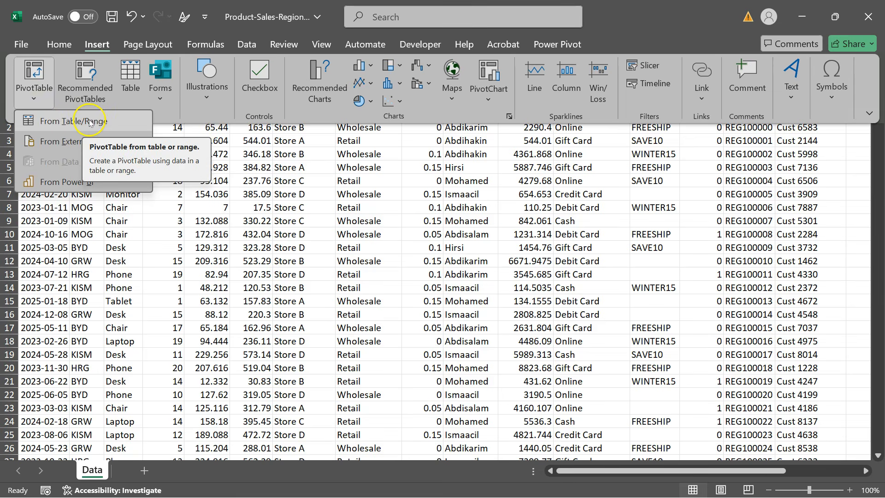
pyautogui.click(89, 121)
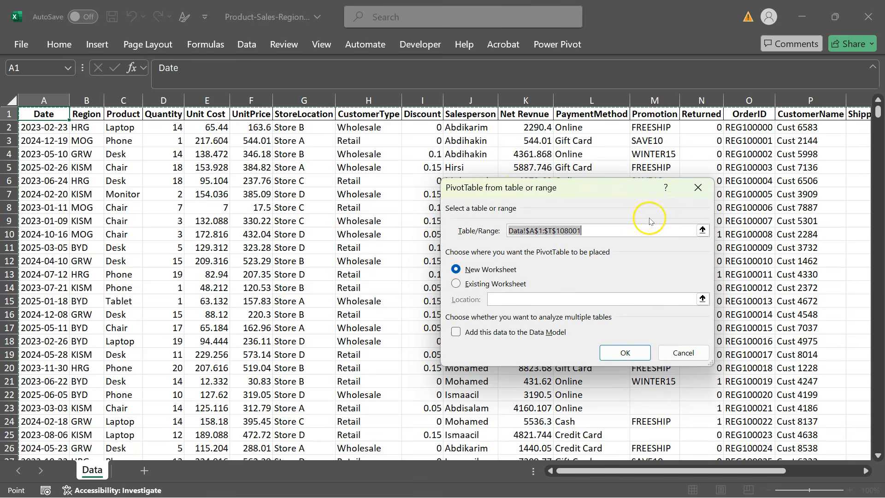
pyautogui.moveTo(599, 194); pyautogui.dragTo(502, 172)
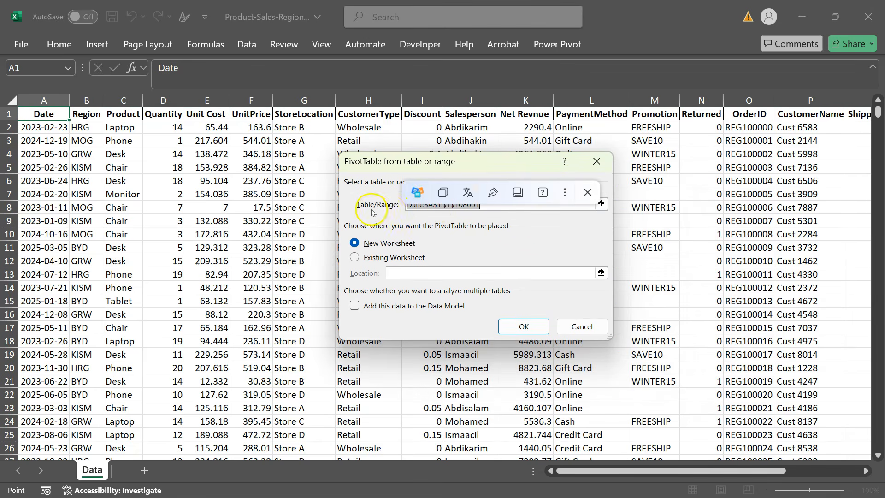
pyautogui.click(481, 205)
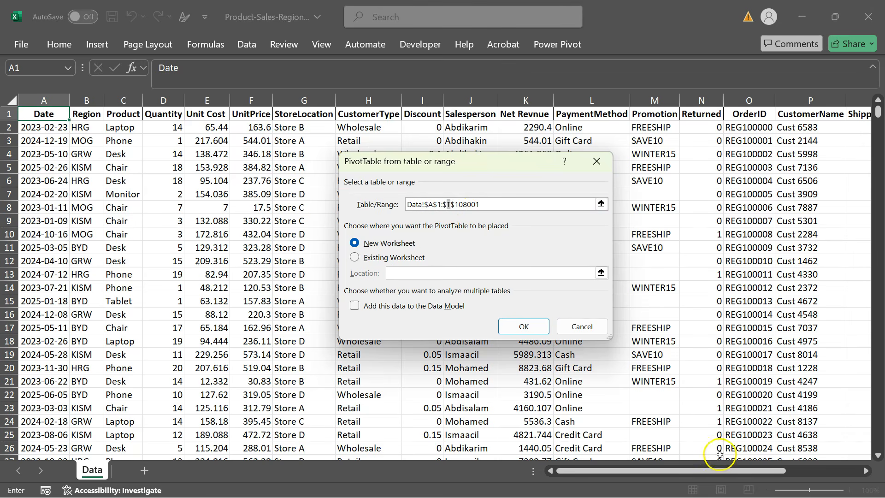
pyautogui.moveTo(717, 470); pyautogui.dragTo(789, 471)
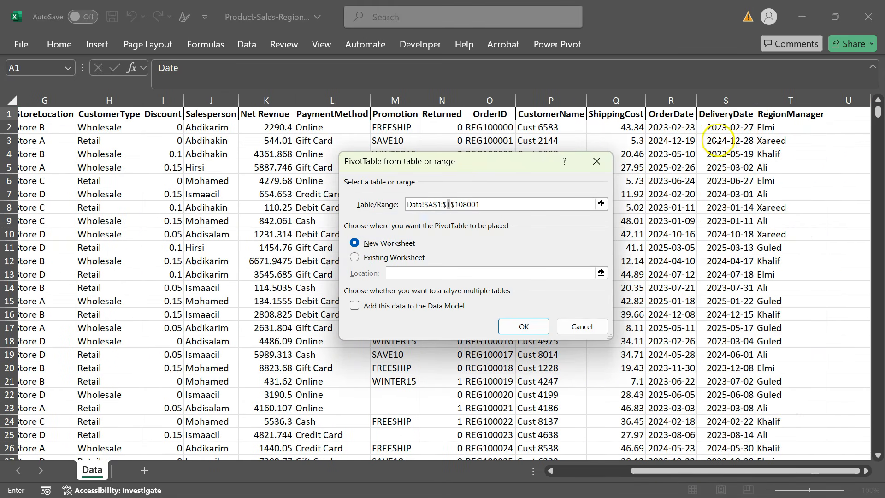
pyautogui.click(510, 203)
pyautogui.moveTo(789, 471); pyautogui.dragTo(703, 468)
pyautogui.click(44, 114)
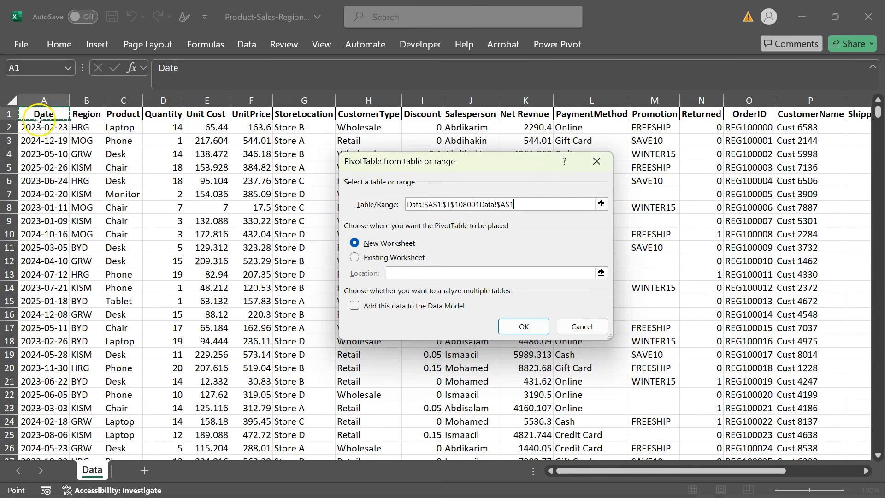
pyautogui.click(601, 204)
pyautogui.click(601, 183)
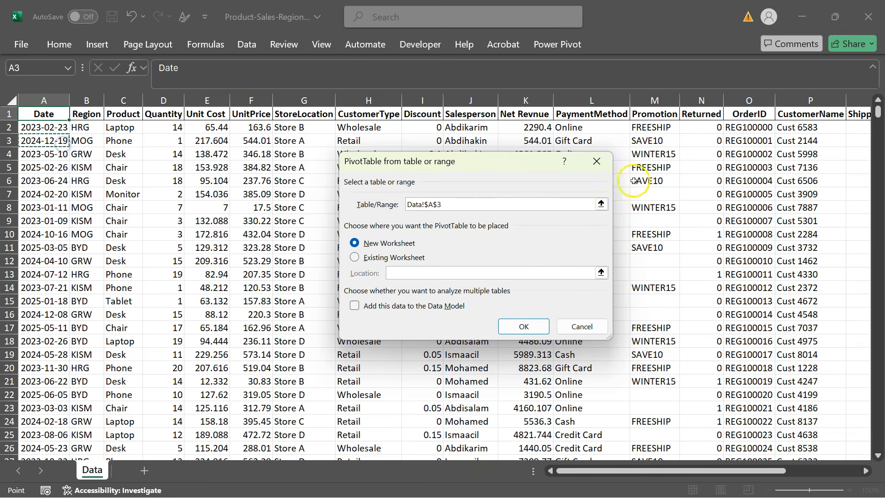
pyautogui.click(596, 161)
# Step: Start a PivotTable from a table or range with A1 selected, using Data!$A$1:$T$108001 as the source
pyautogui.click(96, 44)
pyautogui.click(61, 148)
pyautogui.click(53, 143)
pyautogui.click(43, 113)
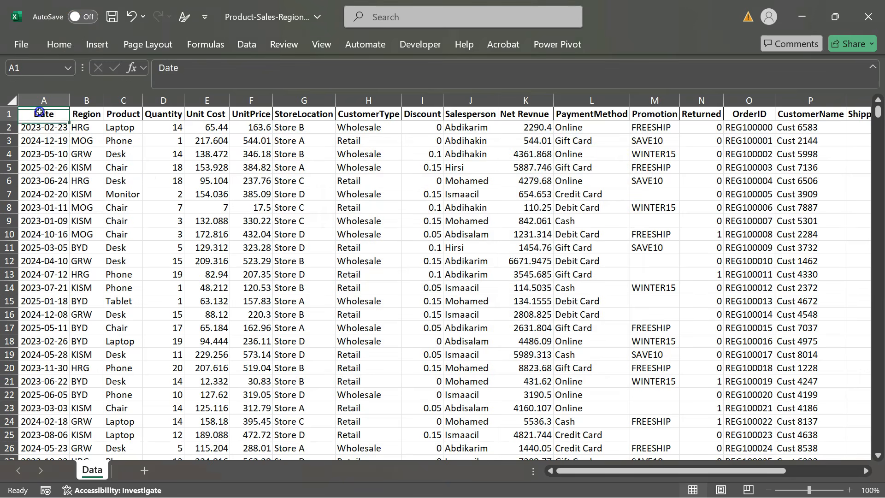
pyautogui.click(94, 44)
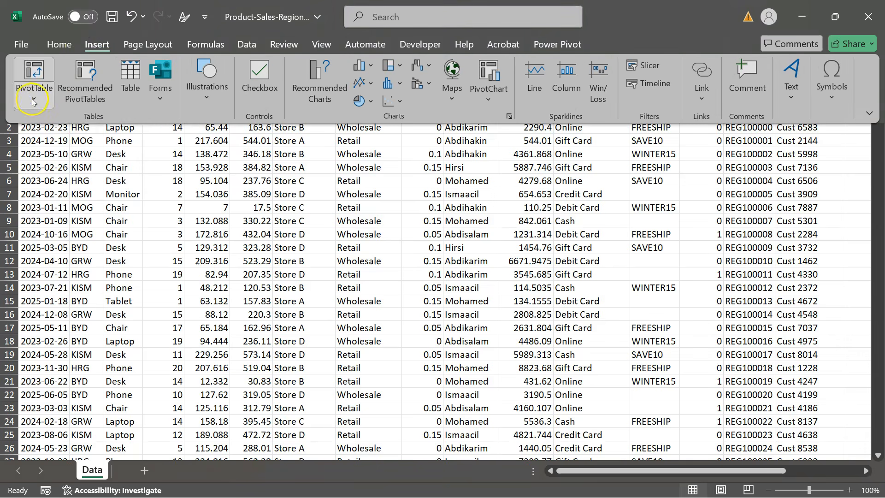
pyautogui.click(32, 98)
pyautogui.click(79, 119)
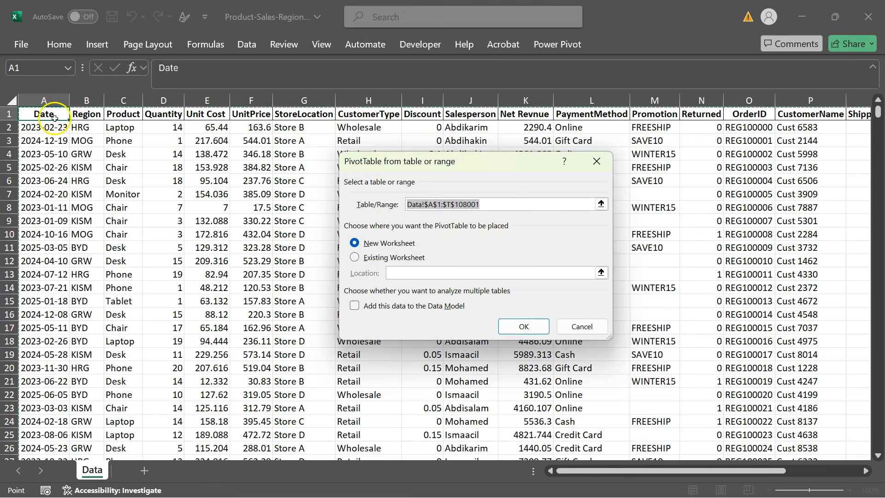
# Step: Choose a new worksheet as the destination and create the PivotTable
pyautogui.scroll(-4, 174, 140)
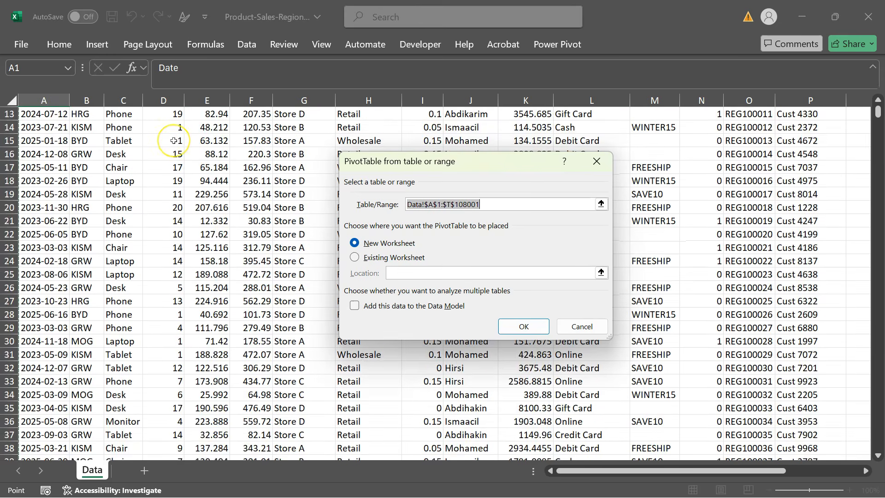
pyautogui.scroll(4, 174, 141)
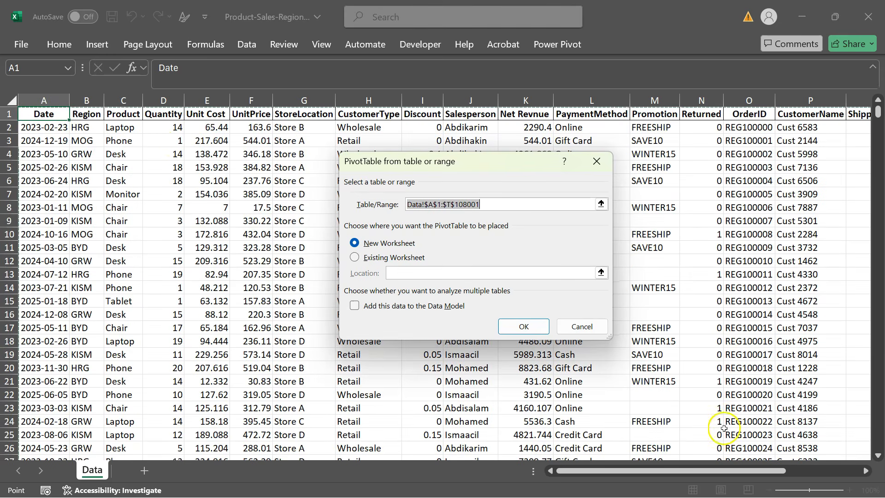
pyautogui.moveTo(704, 470); pyautogui.dragTo(629, 459)
pyautogui.scroll(-10, 282, 326)
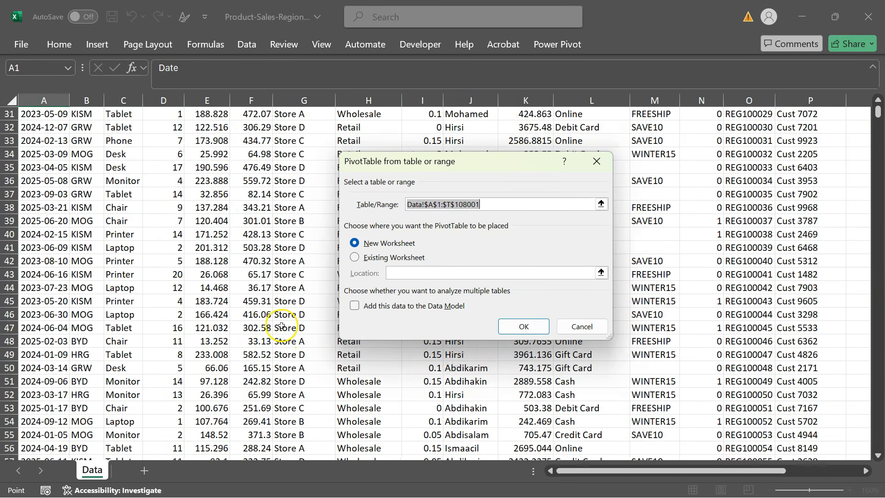
pyautogui.scroll(10, 282, 326)
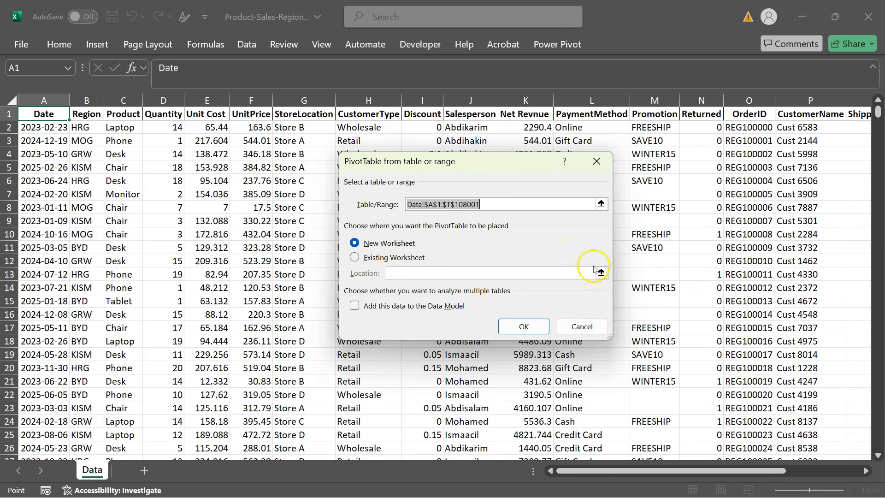
pyautogui.press('Return')
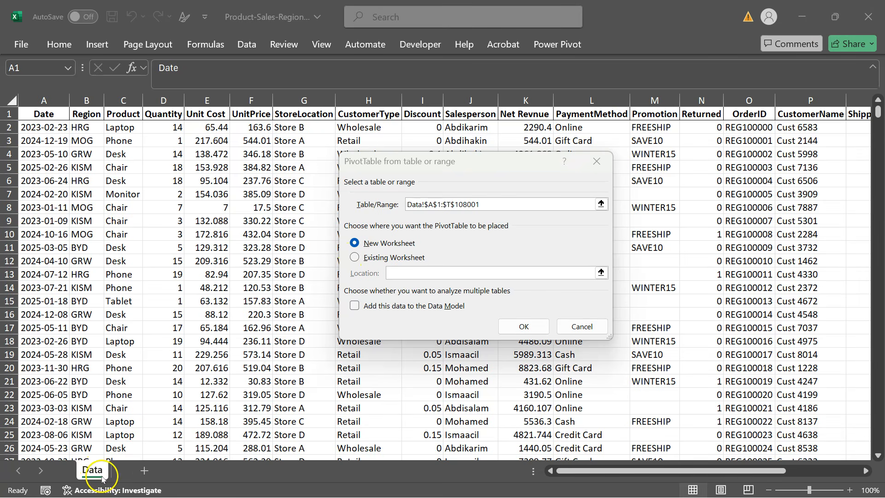
pyautogui.click(367, 258)
pyautogui.click(364, 244)
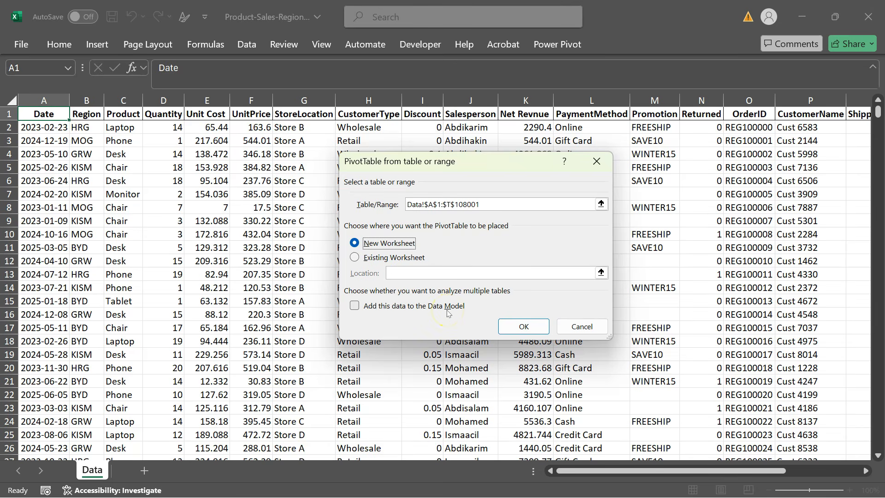
pyautogui.click(516, 334)
pyautogui.click(523, 328)
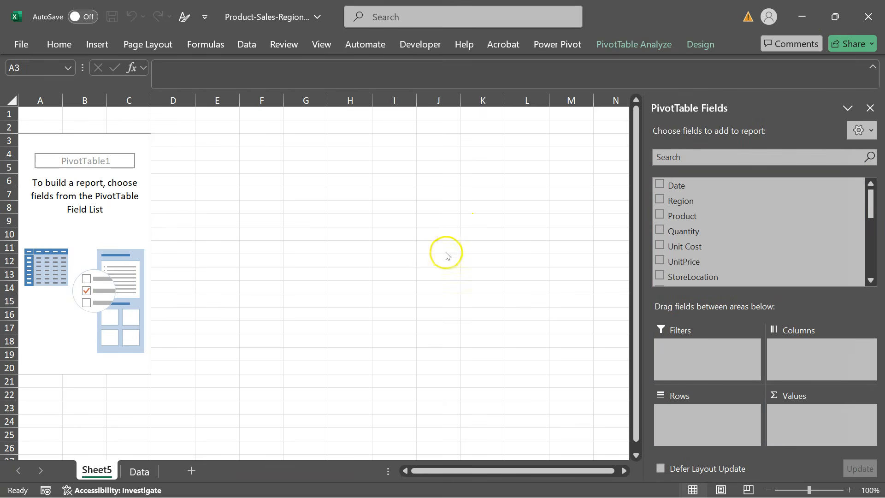
# Step: Return to the Data sheet, add a blank worksheet after it and select cell A1 there
pyautogui.click(425, 278)
pyautogui.click(133, 471)
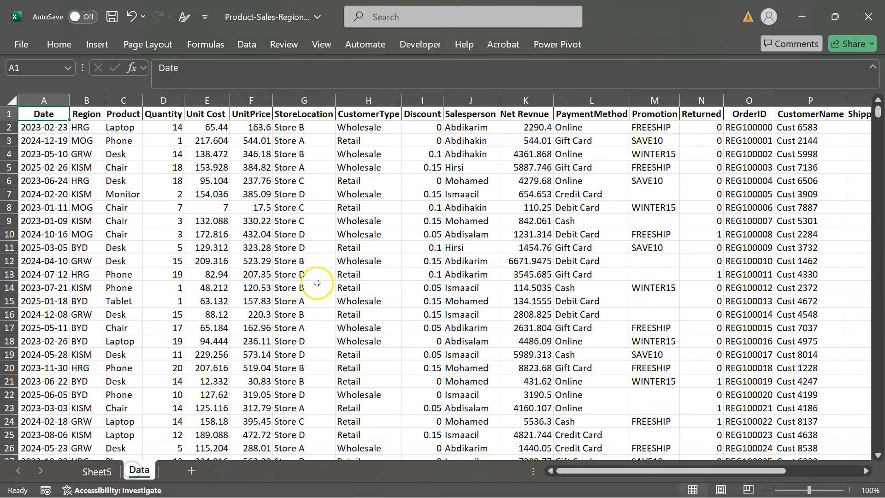
pyautogui.click(60, 171)
pyautogui.click(37, 118)
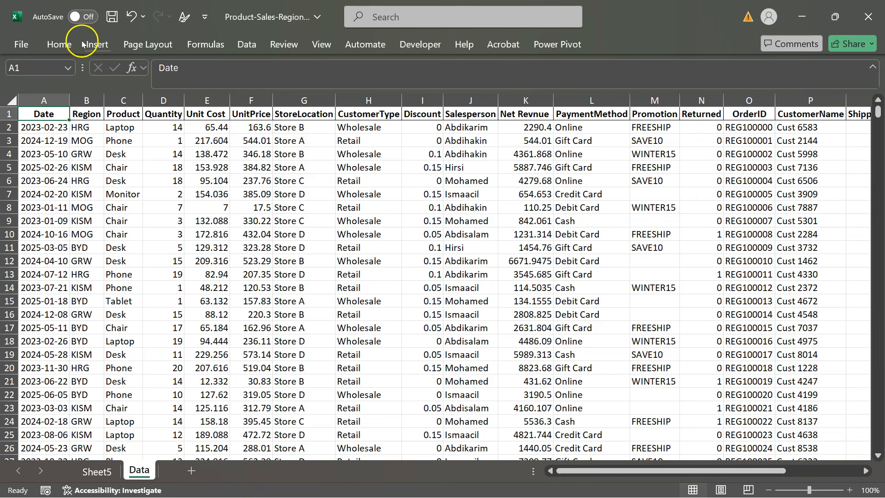
pyautogui.click(189, 470)
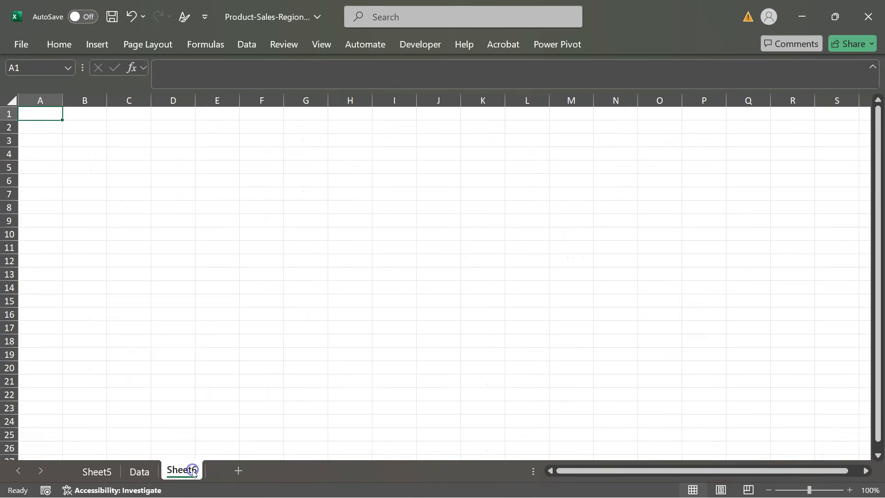
pyautogui.click(299, 367)
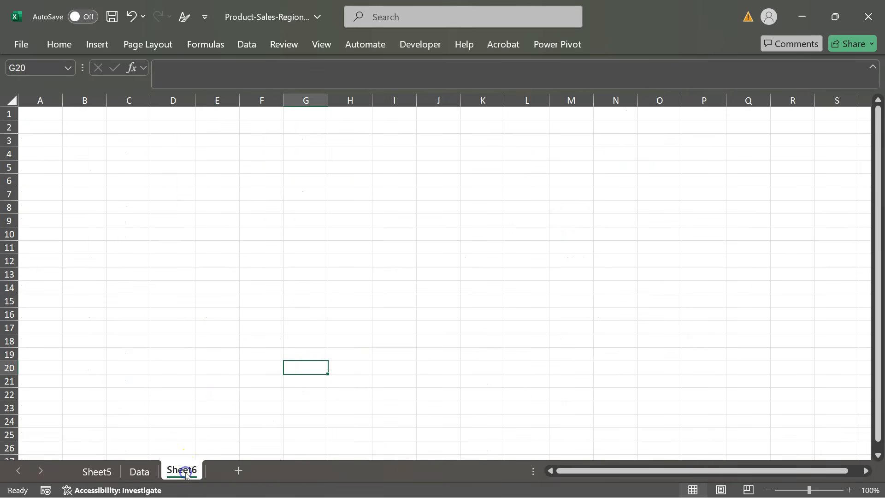
pyautogui.click(37, 114)
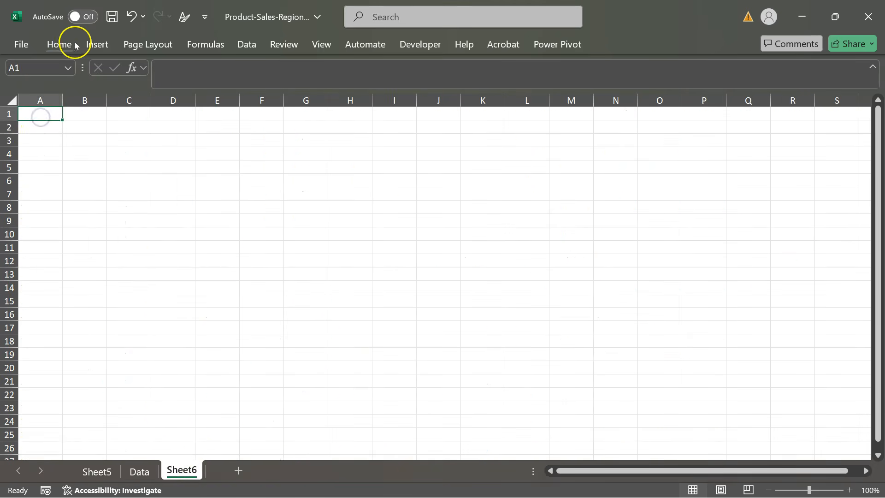
# Step: Start a PivotTable from a table or range on Sheet6, selecting Data!$A$1:$T$108001 as the source
pyautogui.click(102, 46)
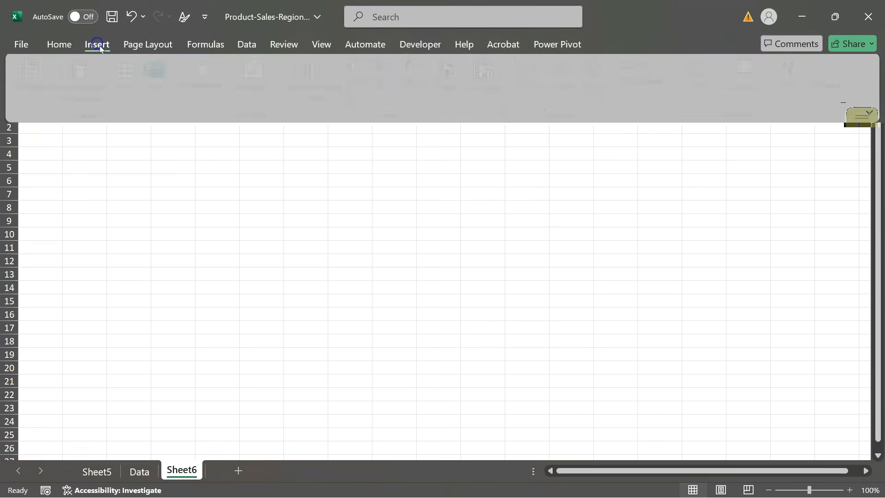
pyautogui.click(34, 99)
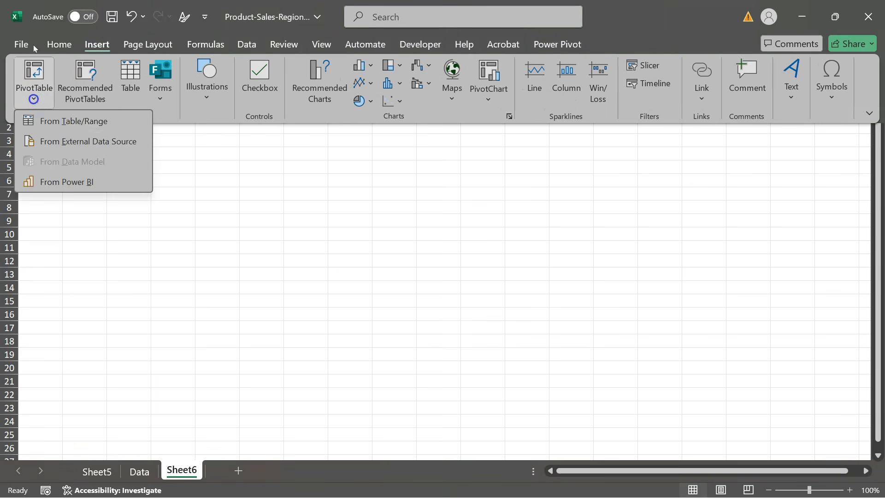
pyautogui.click(50, 119)
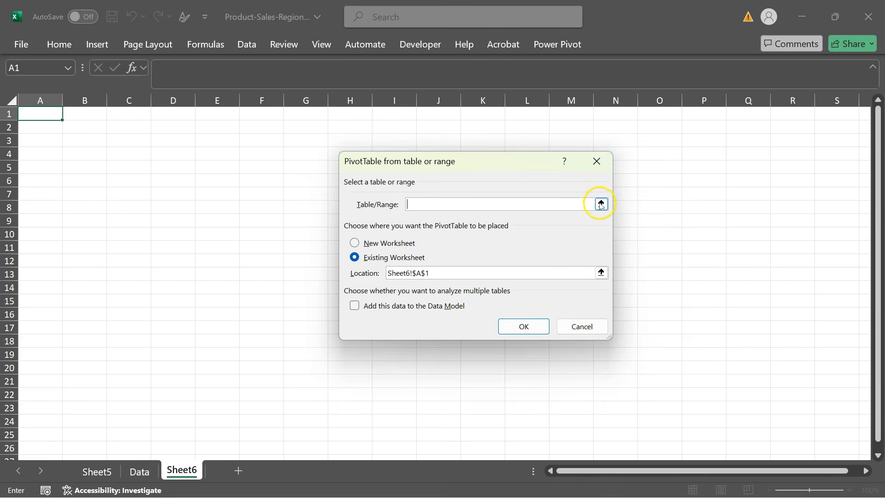
pyautogui.click(600, 204)
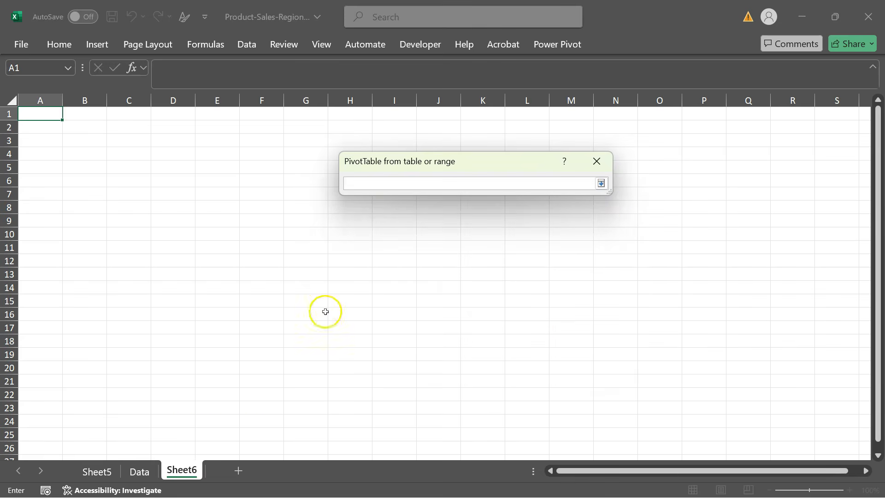
pyautogui.click(141, 470)
pyautogui.click(35, 114)
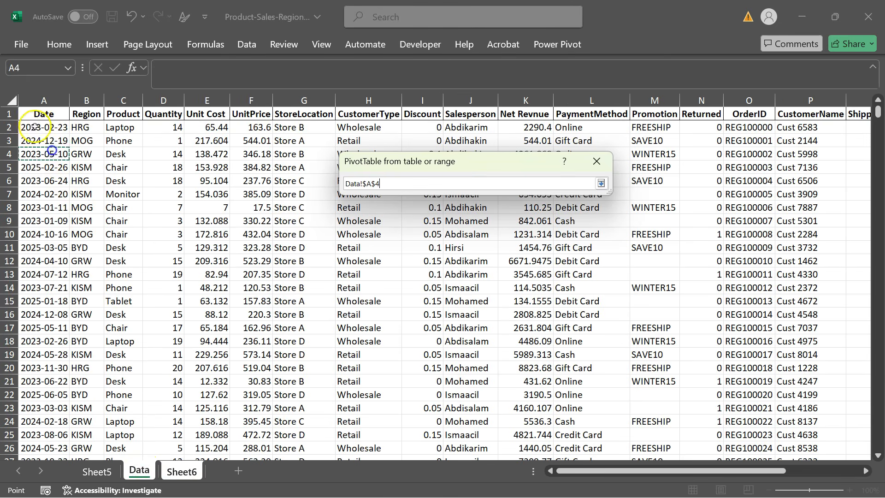
pyautogui.hotkey('ctrl', 'shift', 'Right')
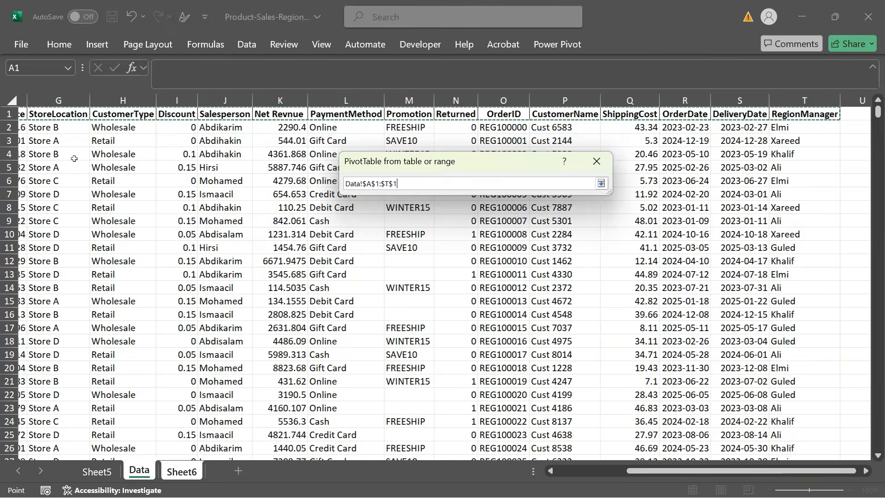
pyautogui.hotkey('ctrl', 'shift', 'Down')
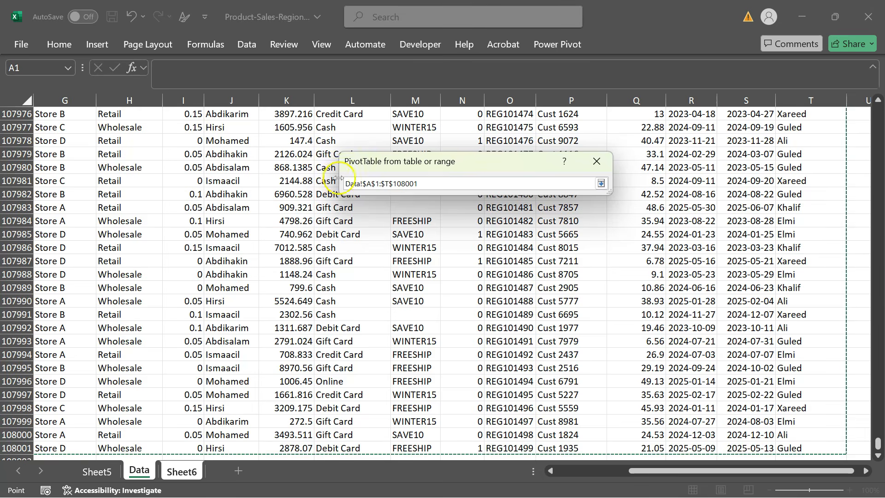
pyautogui.press('Return')
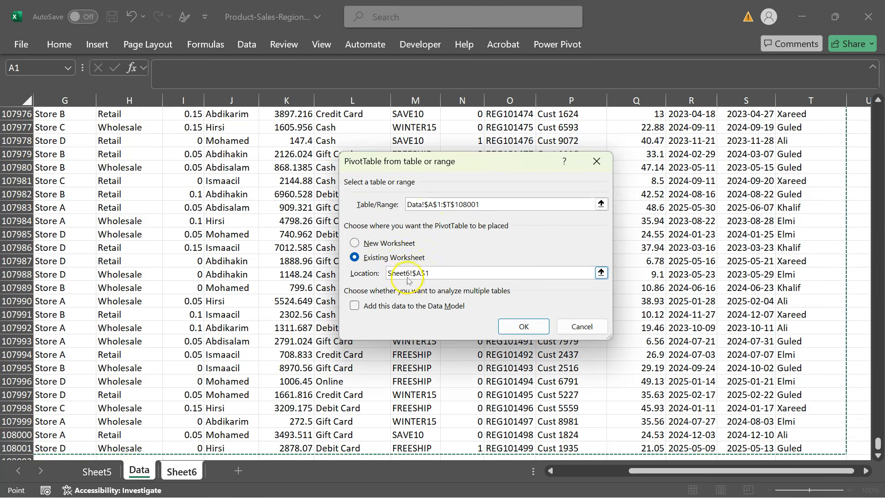
# Step: Place the PivotTable on the existing worksheet at Sheet6!$A$1 and create it
pyautogui.click(356, 244)
pyautogui.click(355, 257)
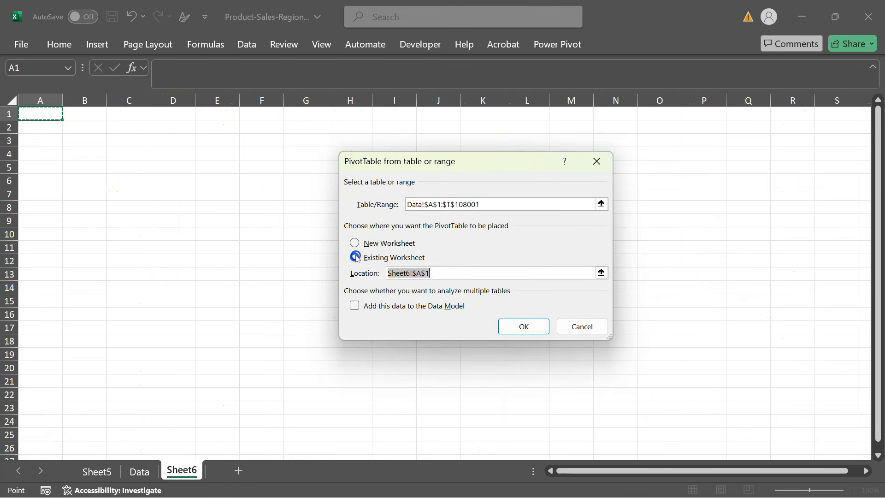
pyautogui.click(182, 469)
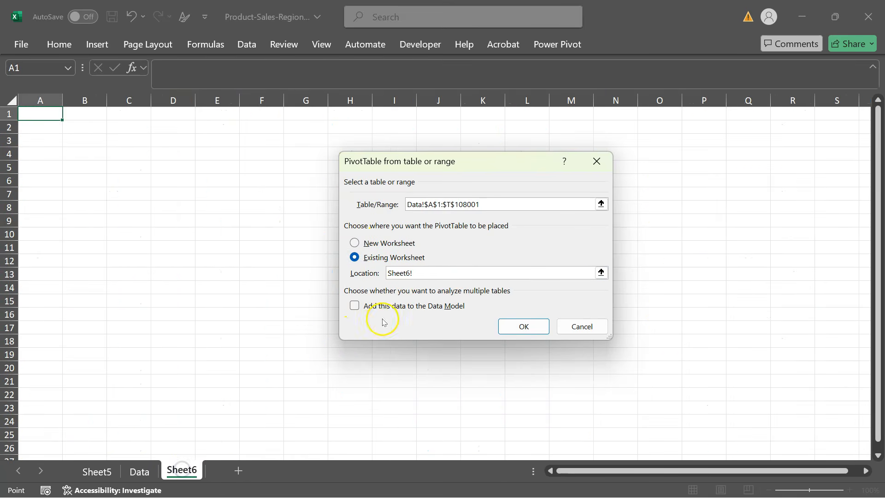
pyautogui.click(601, 272)
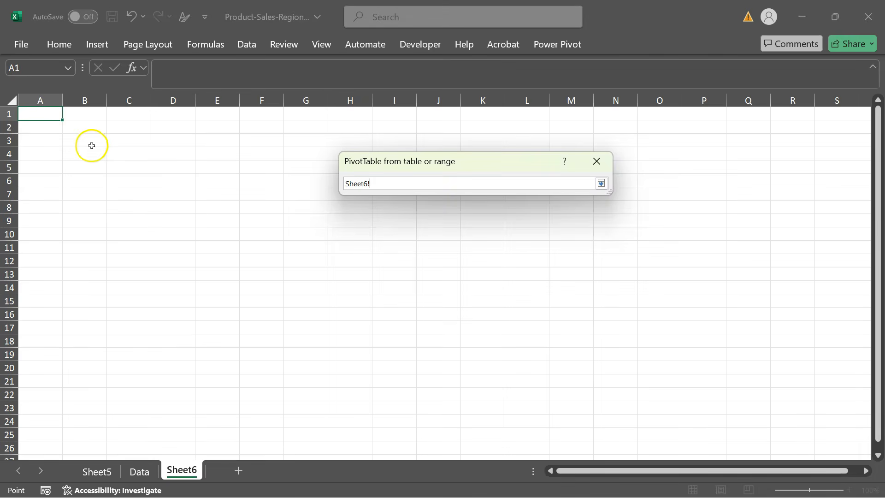
pyautogui.click(75, 115)
pyautogui.click(47, 114)
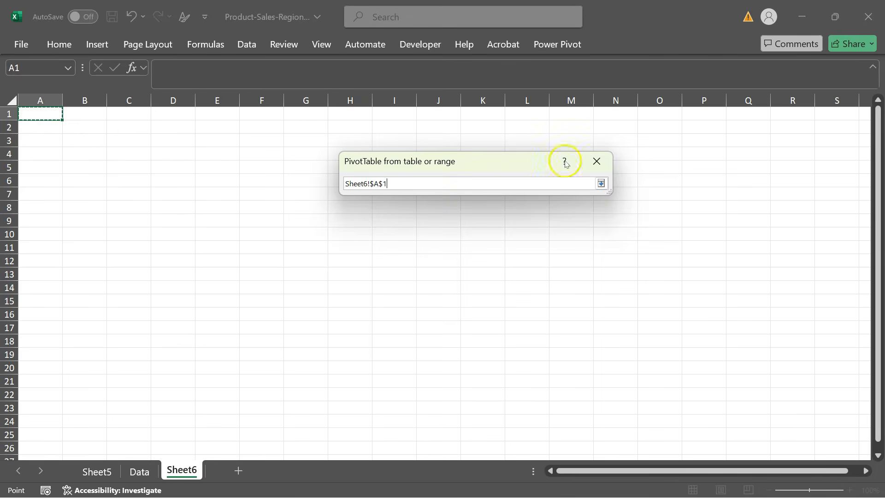
pyautogui.click(601, 183)
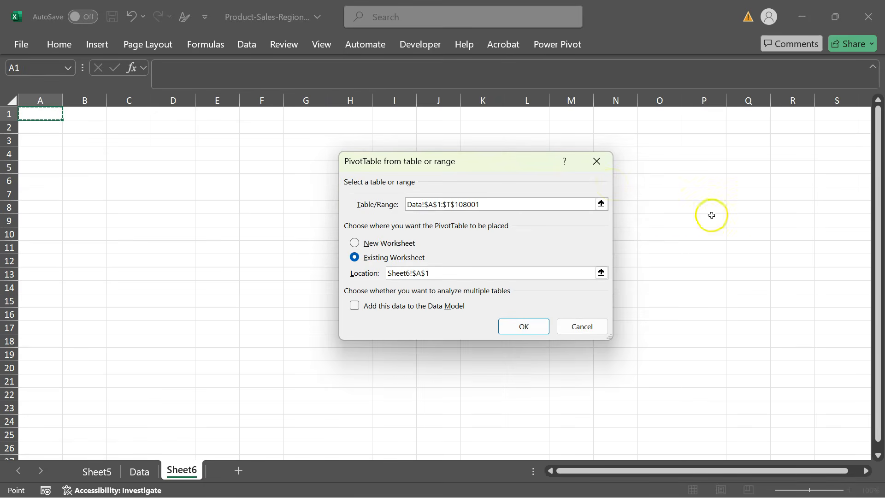
pyautogui.click(525, 326)
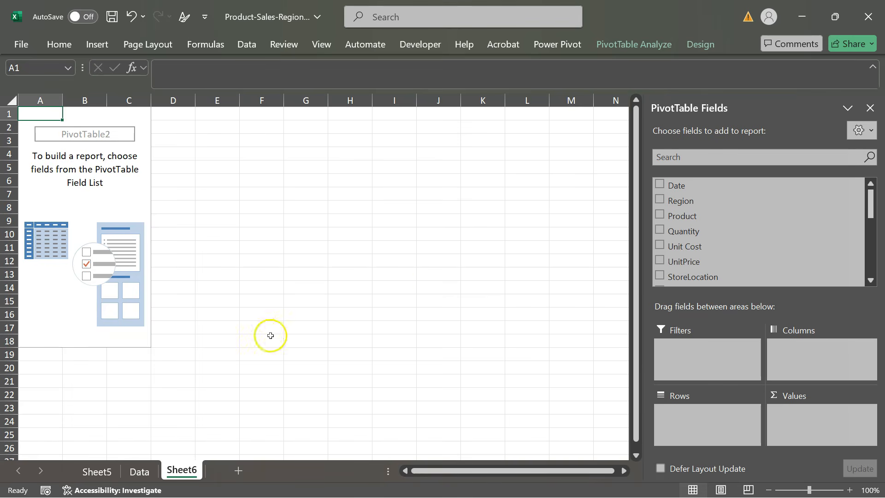
# Step: Alternate between cells outside and inside the empty PivotTable to examine when its field list and contextual tools are available
pyautogui.click(369, 327)
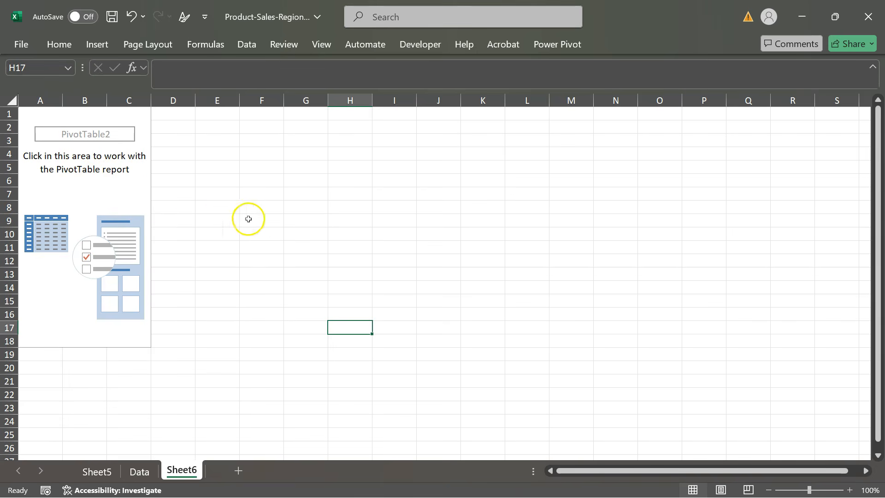
pyautogui.click(85, 184)
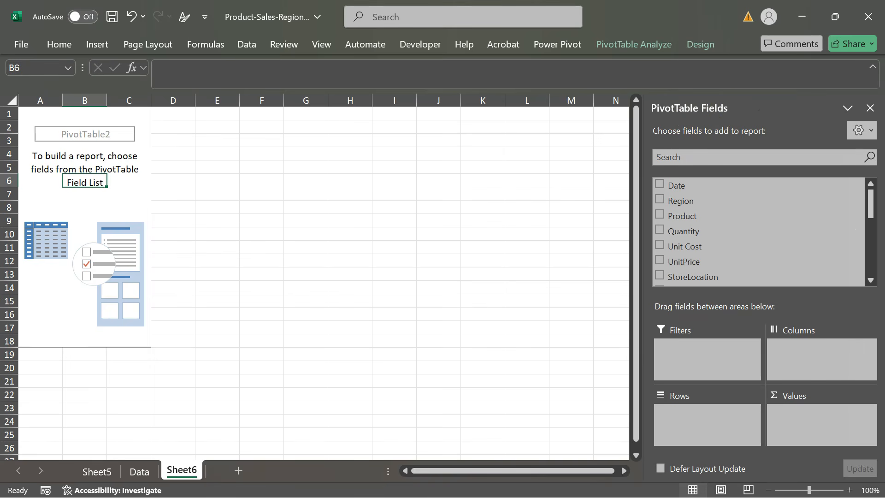
pyautogui.click(466, 231)
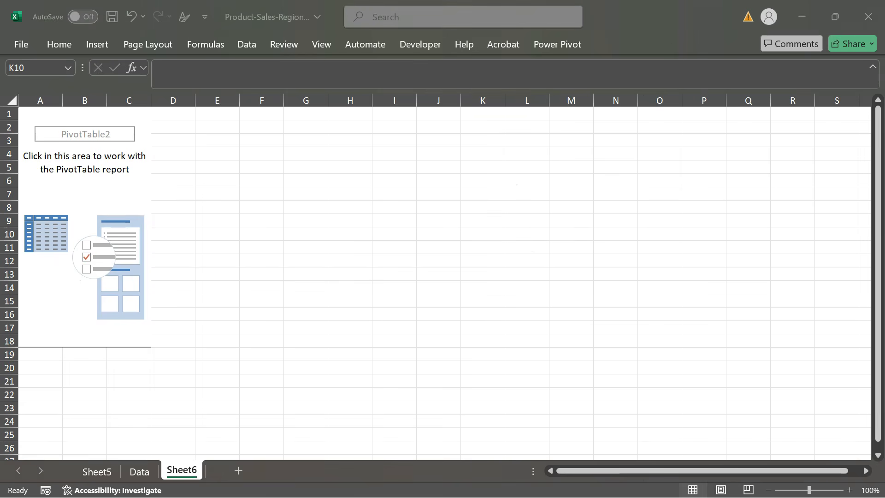
pyautogui.moveTo(595, 59); pyautogui.dragTo(700, 69)
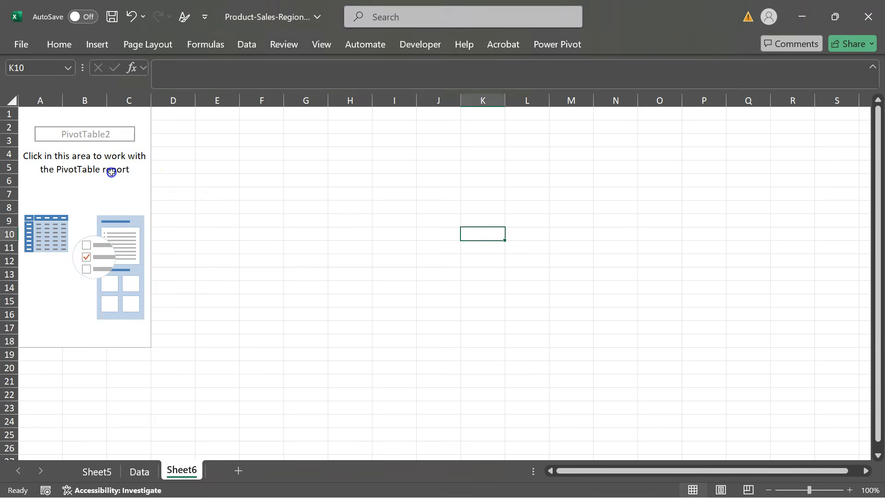
pyautogui.click(76, 167)
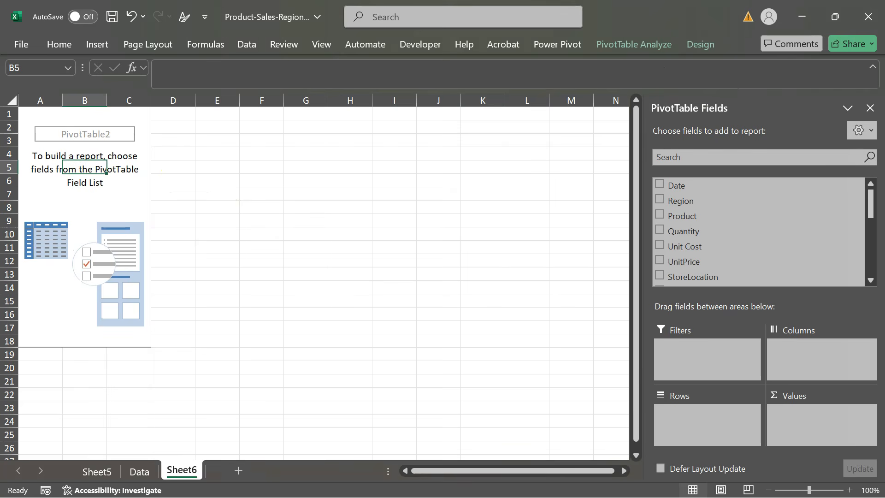
pyautogui.hotkey('ctrl', '2')
pyautogui.moveTo(592, 32)
pyautogui.mouseDown()
pyautogui.moveTo(610, 54)
pyautogui.moveTo(709, 54)
pyautogui.mouseUp()
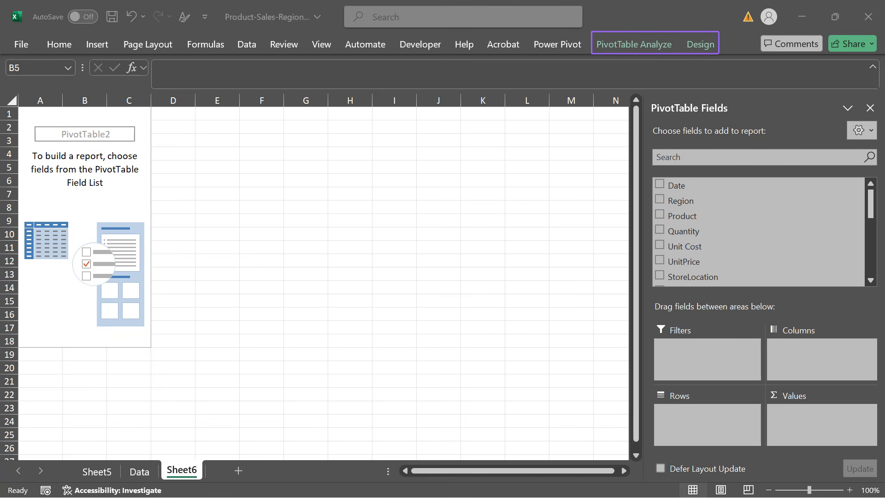
# Step: Look over the analysis and design commands available for the PivotTable
pyautogui.click(646, 46)
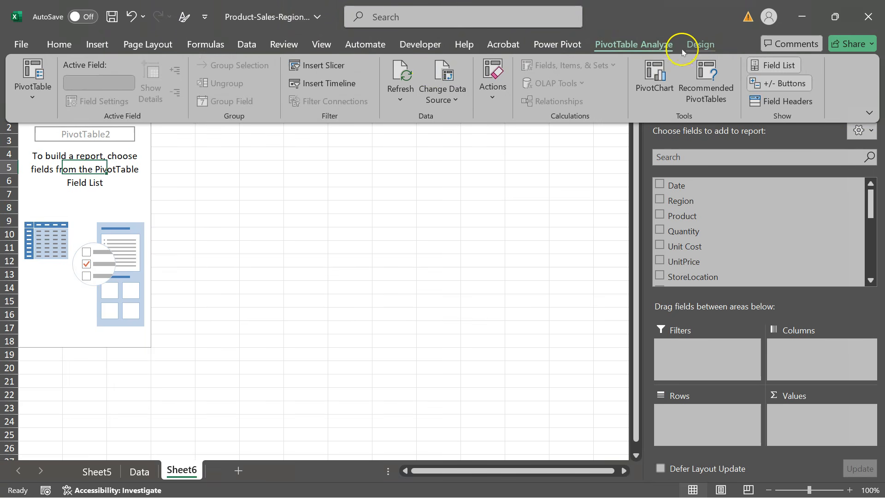
pyautogui.click(701, 45)
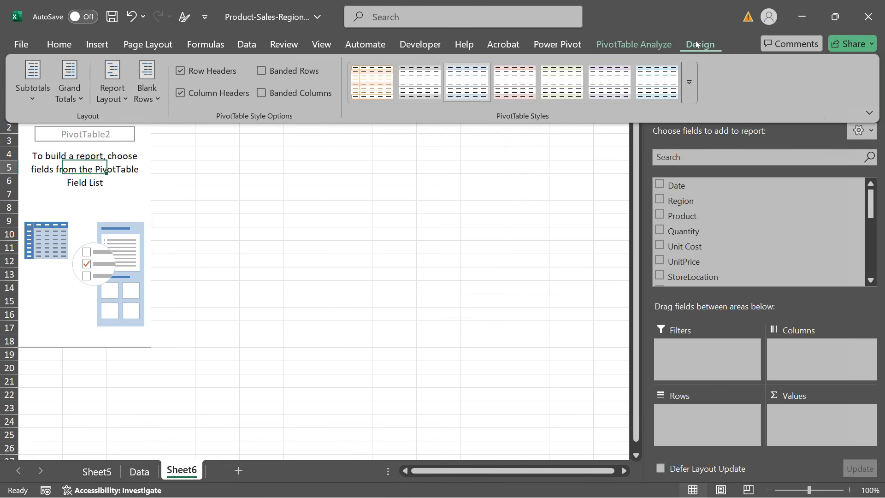
pyautogui.click(550, 197)
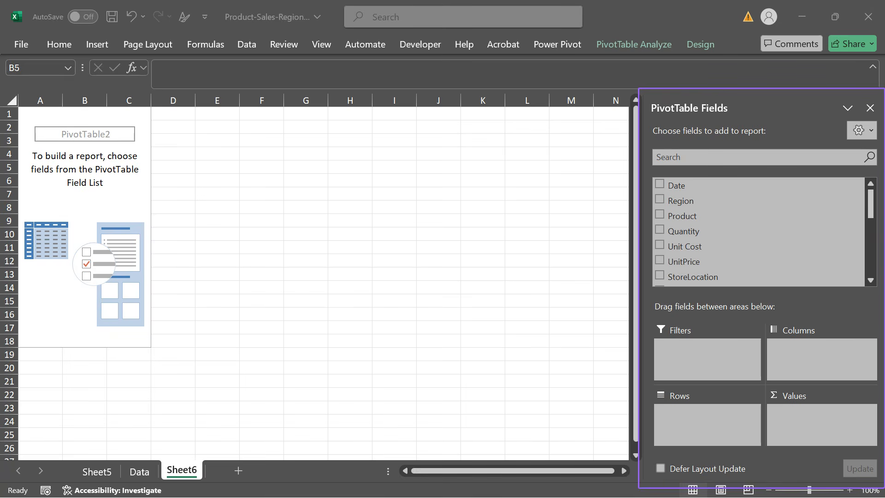
# Step: Close the PivotTable field list, and select cells outside and inside the PivotTable to check whether it returns
pyautogui.click(871, 107)
pyautogui.click(499, 238)
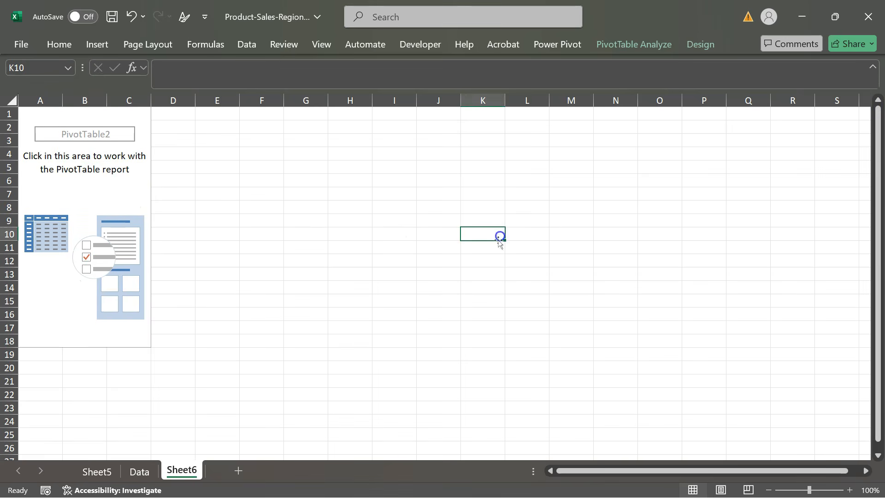
pyautogui.click(110, 192)
pyautogui.click(85, 138)
pyautogui.click(97, 203)
pyautogui.click(93, 158)
pyautogui.click(143, 165)
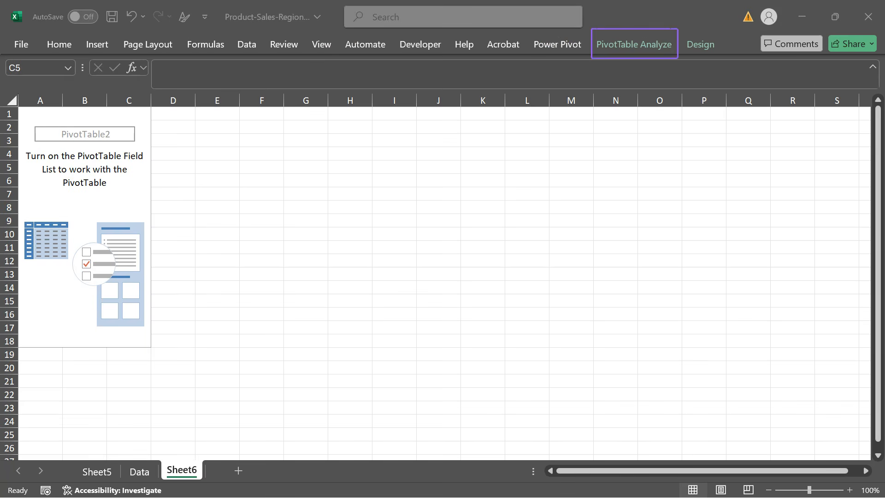
# Step: Turn the field list back on for the PivotTable on Sheet6
pyautogui.click(644, 46)
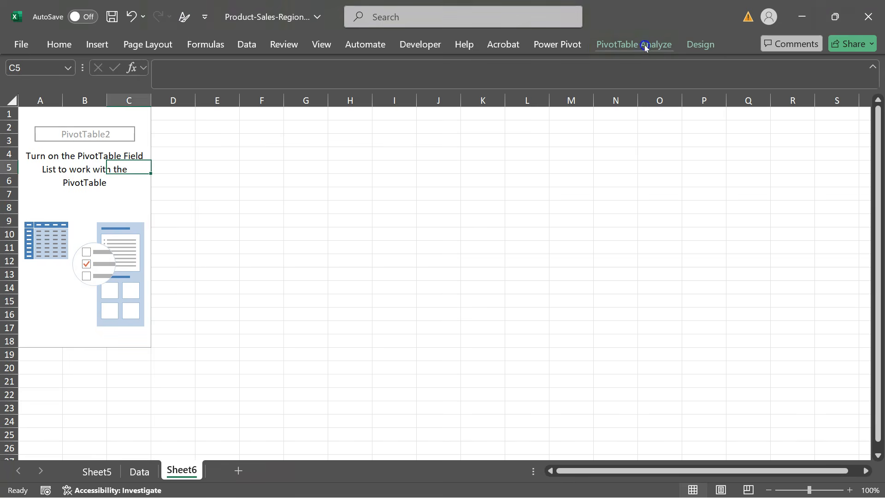
pyautogui.click(644, 47)
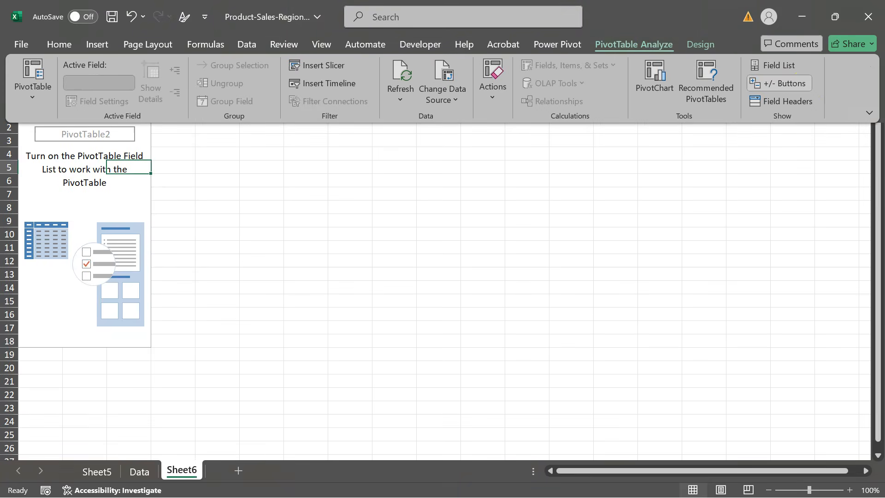
pyautogui.click(788, 66)
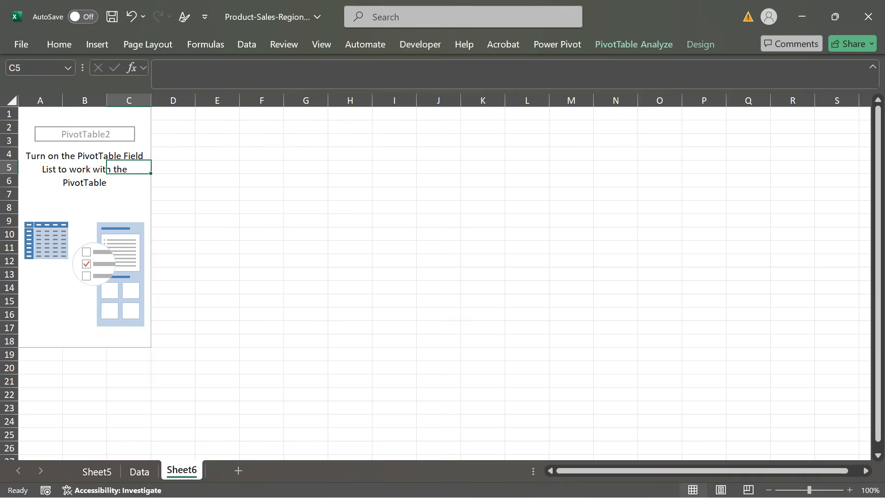
pyautogui.click(724, 44)
pyautogui.click(639, 44)
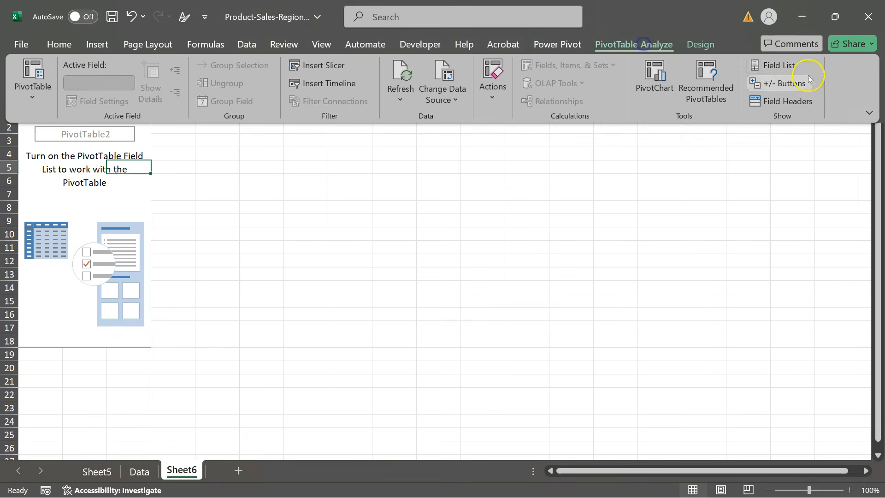
pyautogui.click(779, 65)
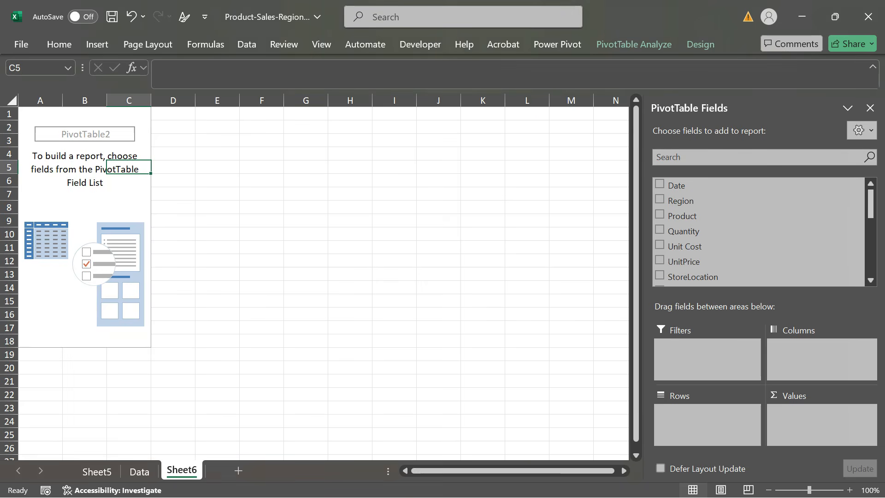
pyautogui.moveTo(640, 95)
pyautogui.mouseDown()
pyautogui.moveTo(694, 175)
pyautogui.moveTo(810, 273)
pyautogui.moveTo(833, 304)
pyautogui.moveTo(873, 450)
pyautogui.mouseUp()
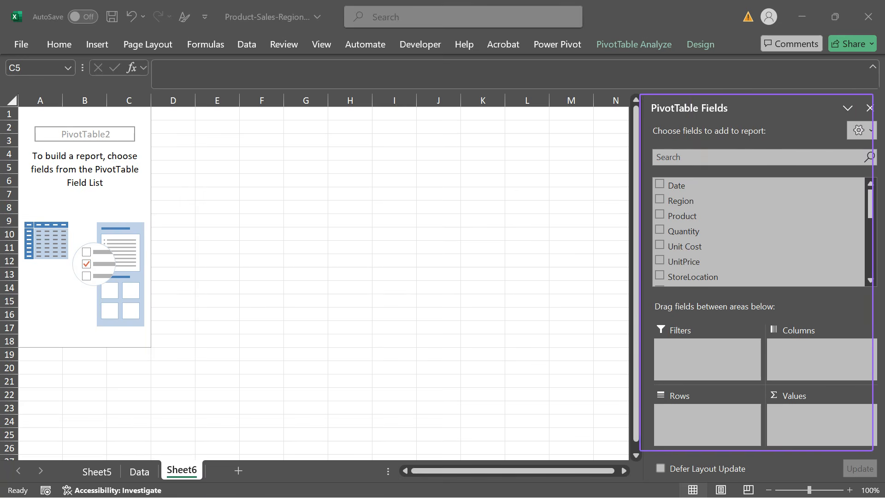